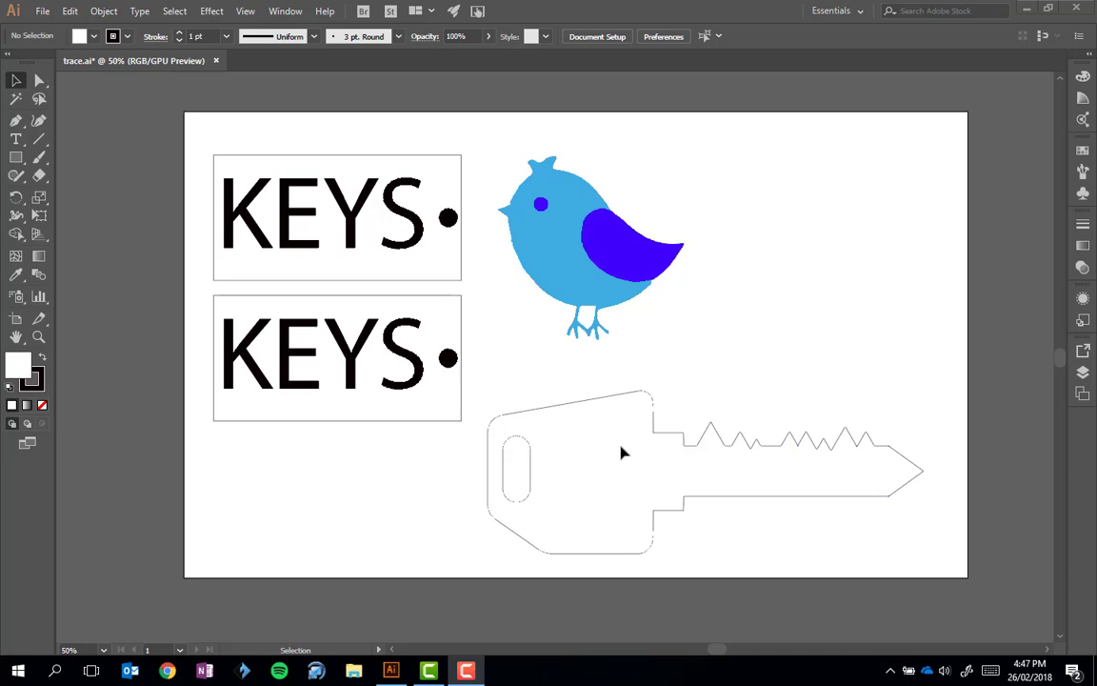
pyautogui.press('a')
pyautogui.click(316, 213)
pyautogui.press('v')
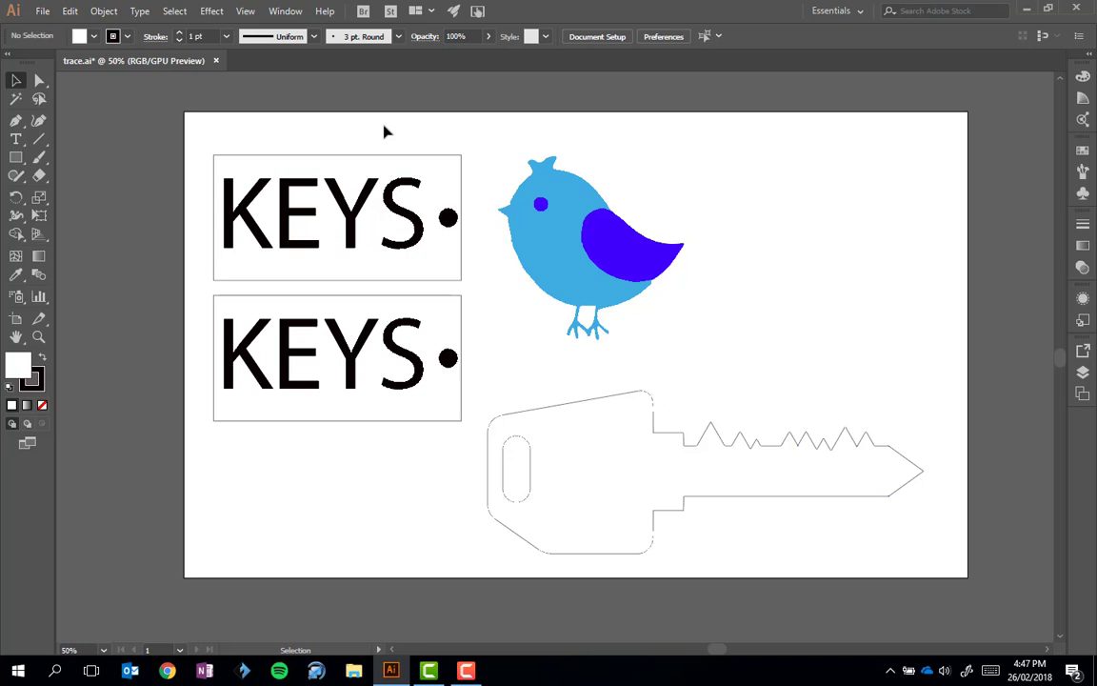
# Step: Give the rectangle around the upper KEYS text a red stroke with a weight of 0.001 pt
pyautogui.click(386, 157)
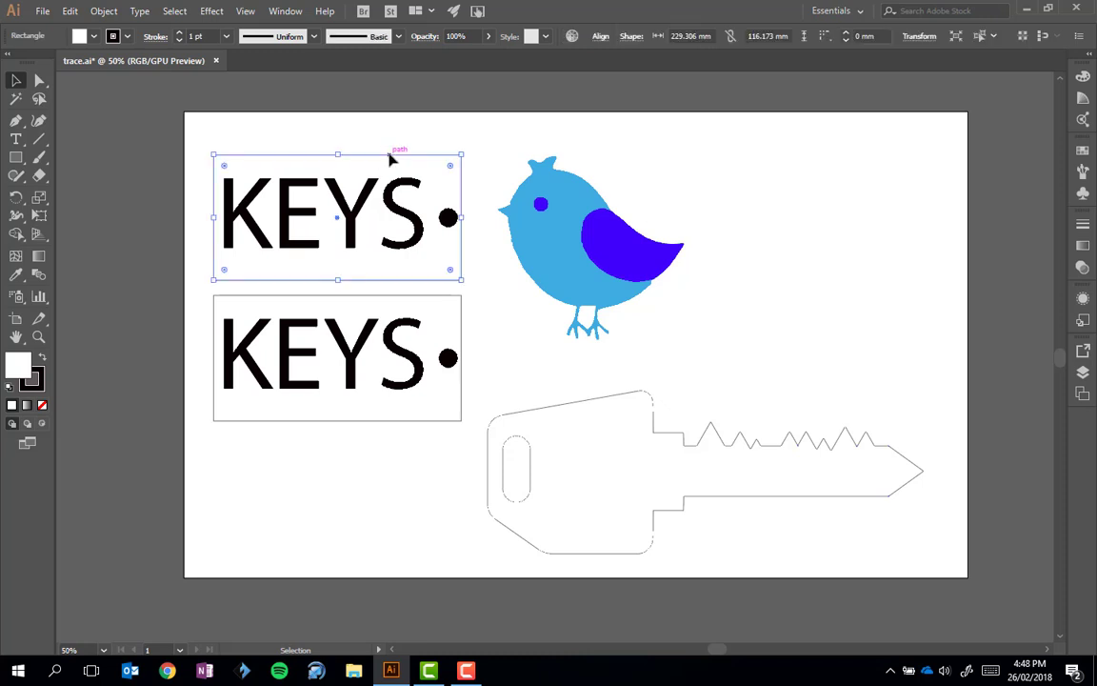
pyautogui.click(127, 38)
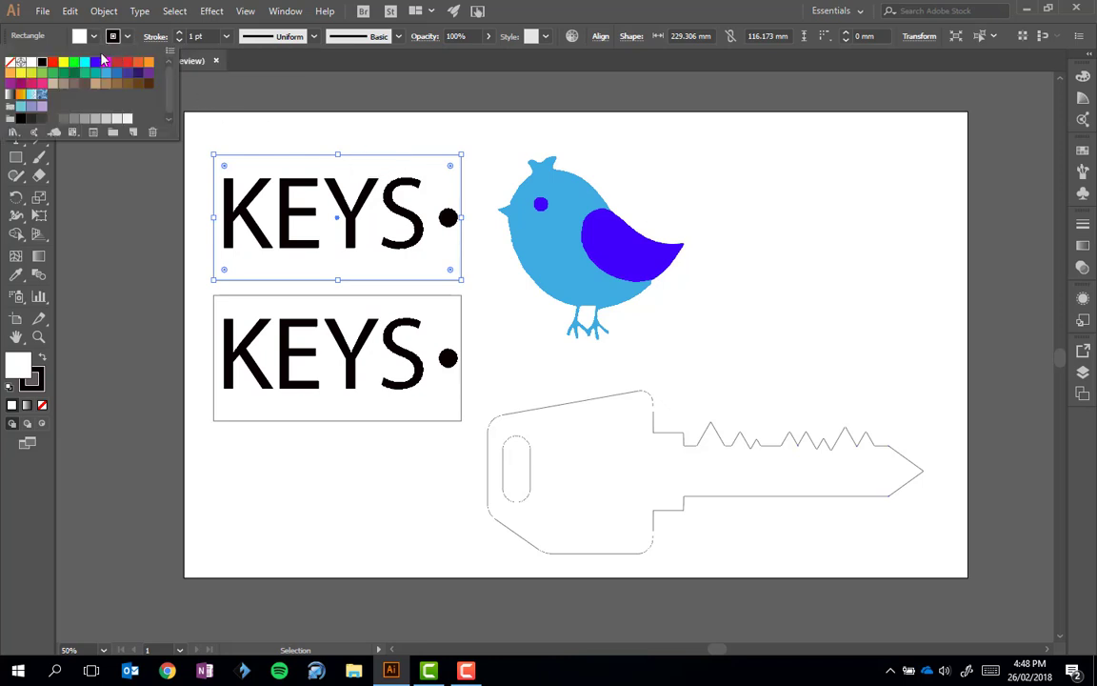
pyautogui.click(52, 63)
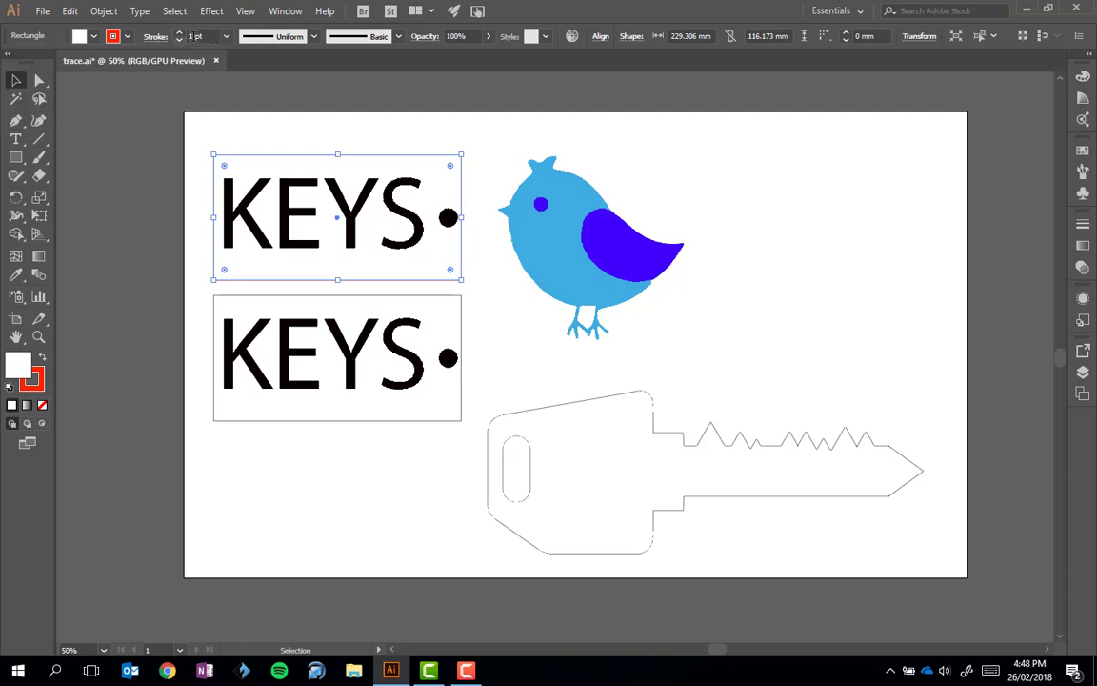
pyautogui.moveTo(208, 36); pyautogui.dragTo(175, 43)
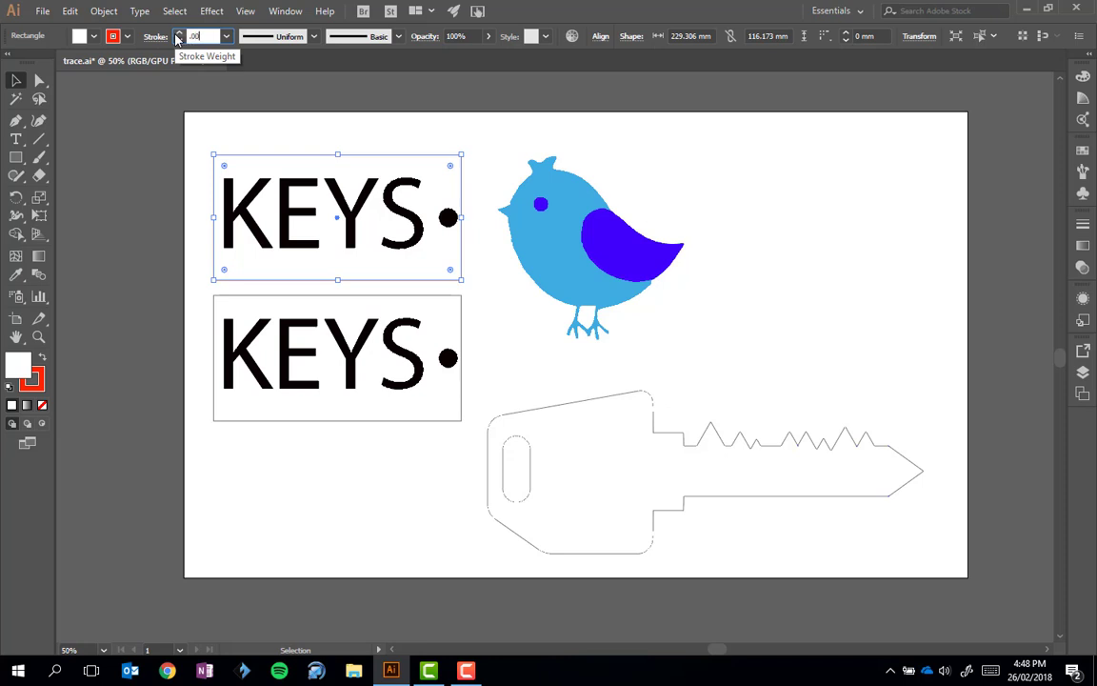
pyautogui.write('.001')
pyautogui.press('Return')
pyautogui.click(287, 142)
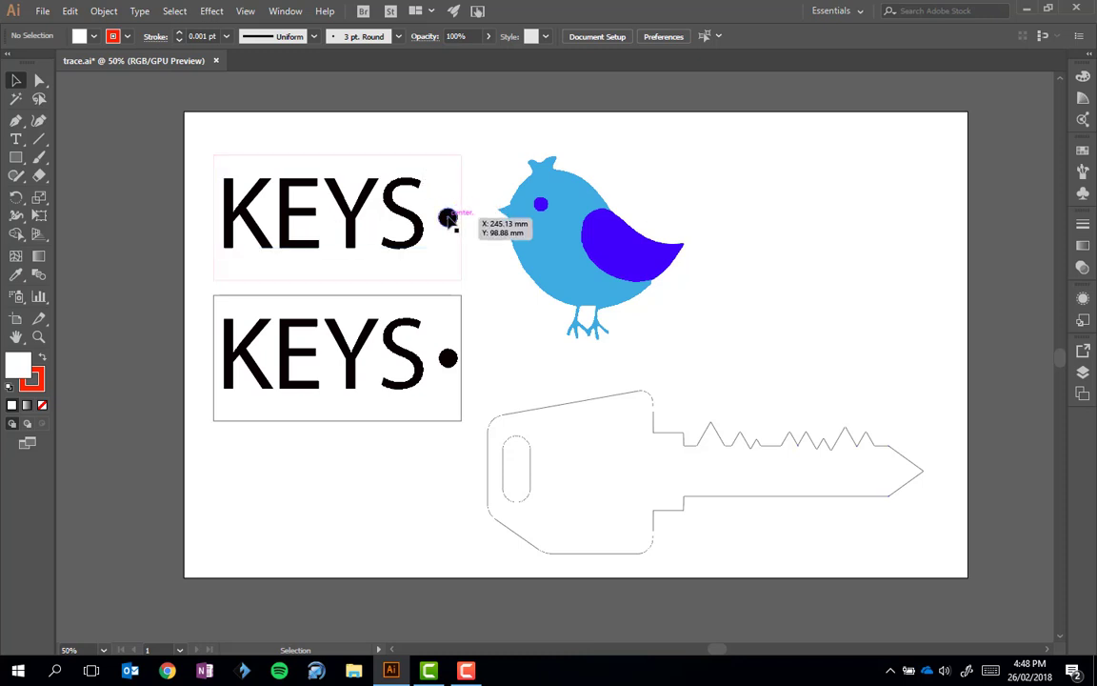
# Step: Remove the fill from the dot beside the upper KEYS text and give it a red stroke
pyautogui.click(447, 217)
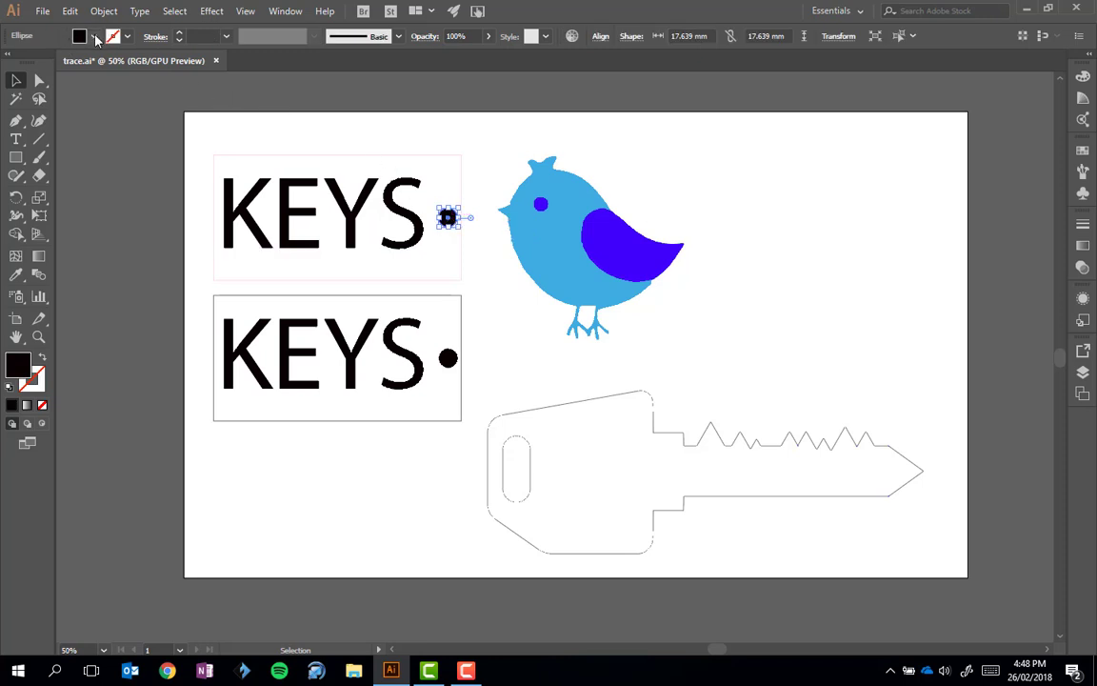
pyautogui.click(94, 38)
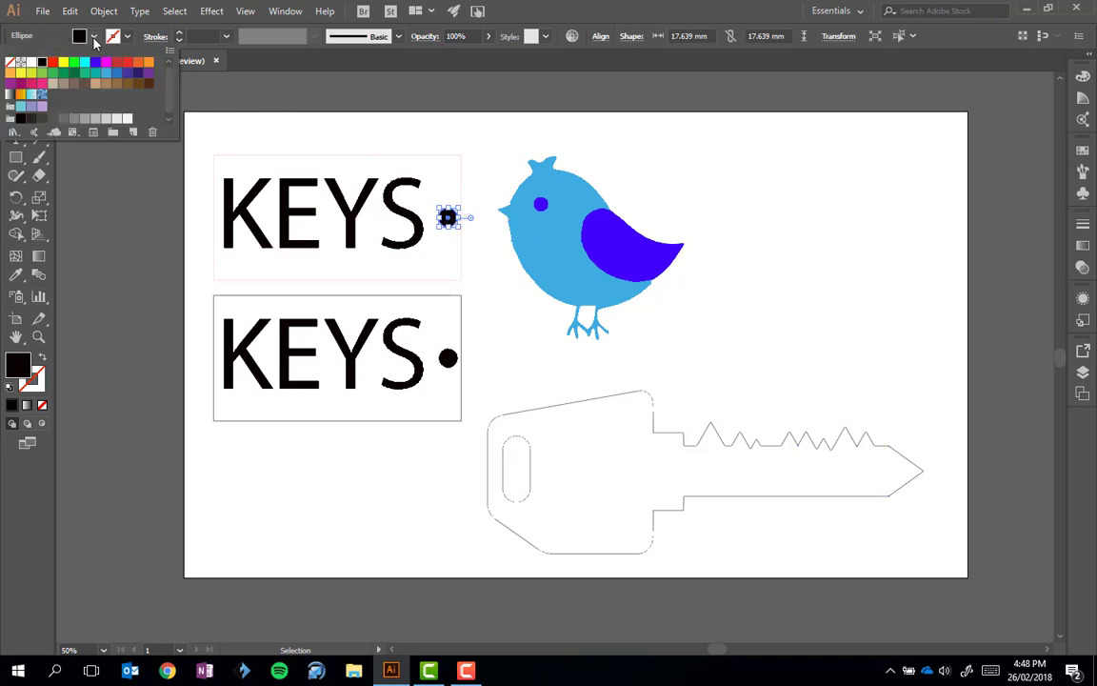
pyautogui.click(9, 63)
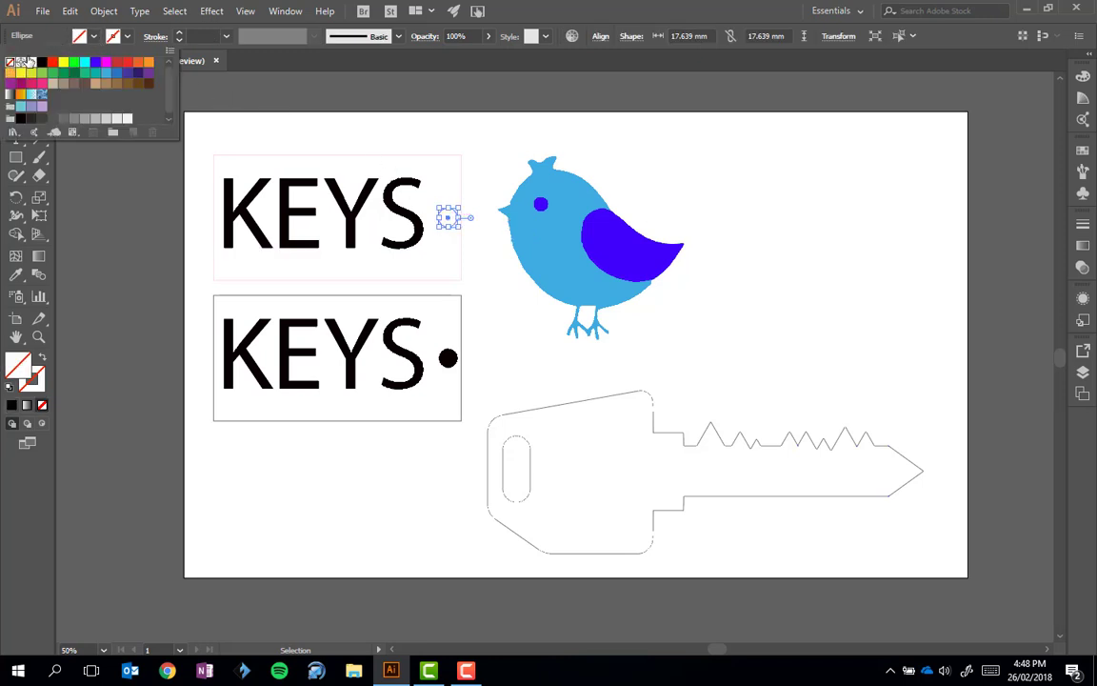
pyautogui.click(128, 37)
pyautogui.click(128, 37)
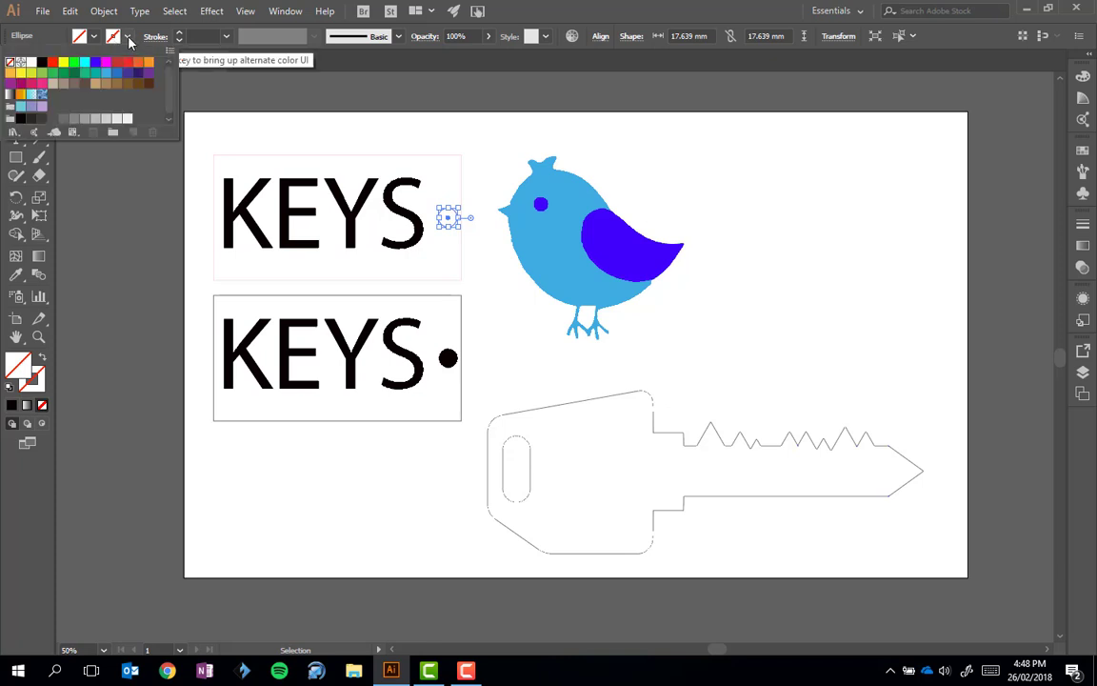
pyautogui.click(53, 63)
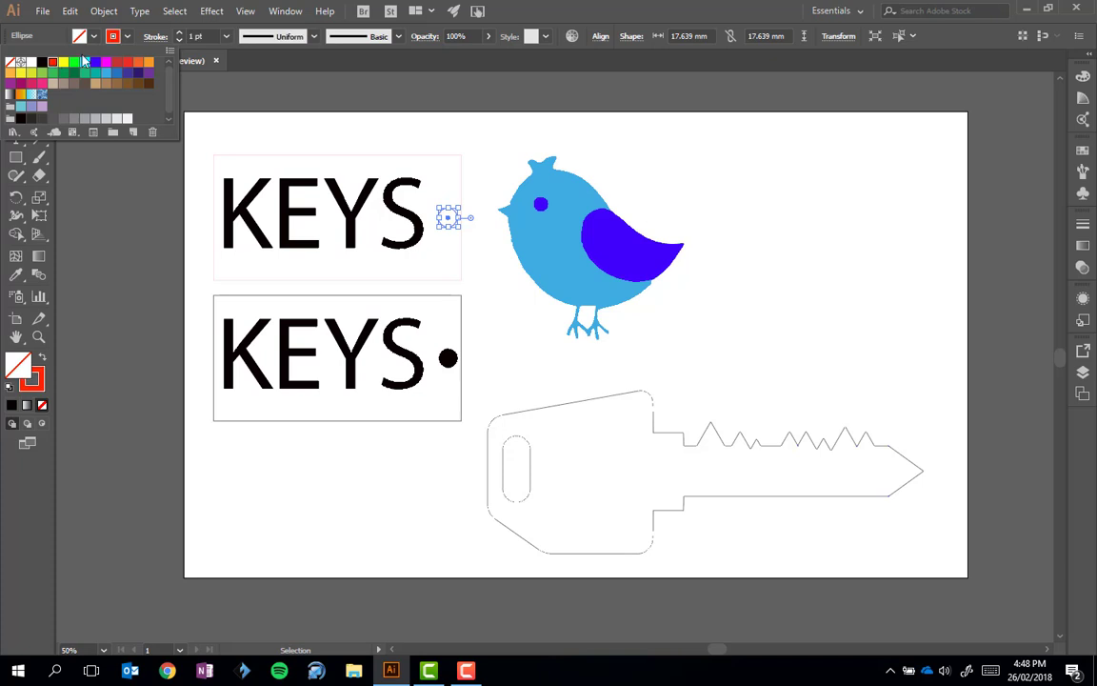
# Step: Set the stroke weight of the upper dot to 0.001 pt and deselect it
pyautogui.click(210, 38)
pyautogui.moveTo(209, 38); pyautogui.dragTo(173, 35)
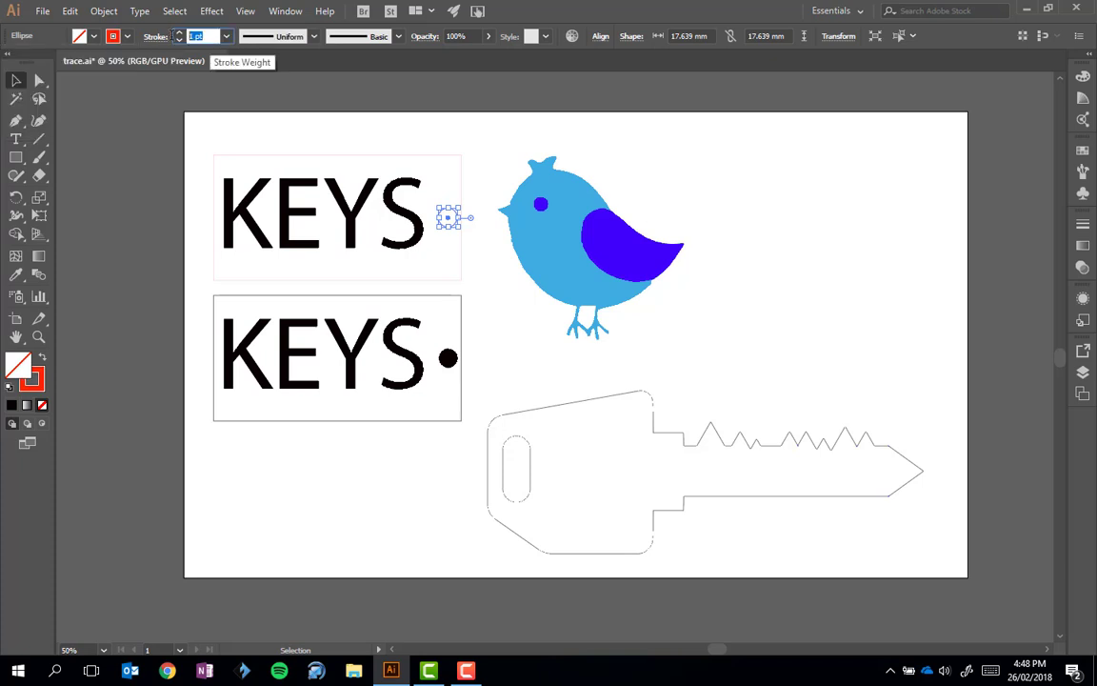
pyautogui.write('.001')
pyautogui.press('Return')
pyautogui.click(401, 131)
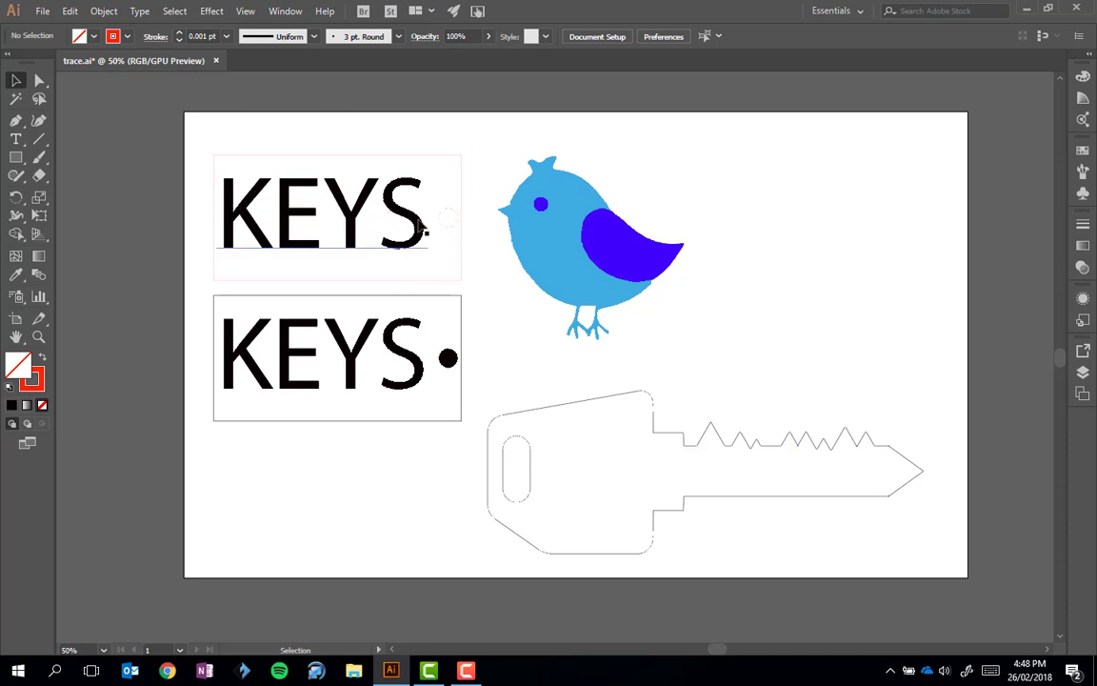
# Step: Convert the lower KEYS text to outlines
pyautogui.scroll(-1, 314, 371)
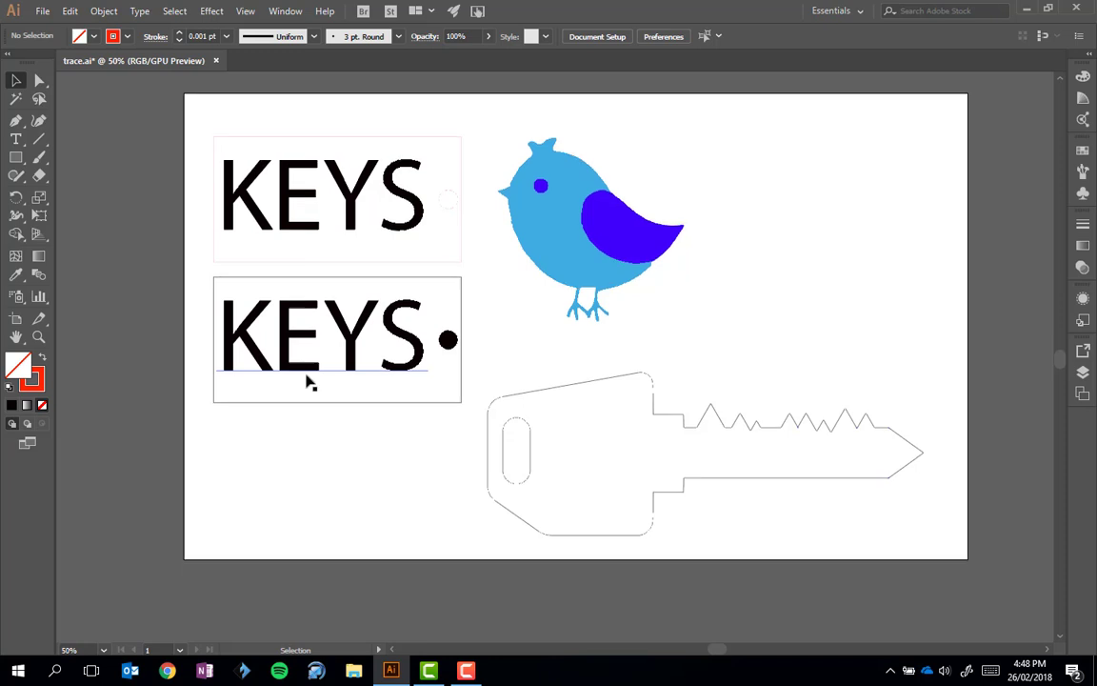
pyautogui.click(405, 338)
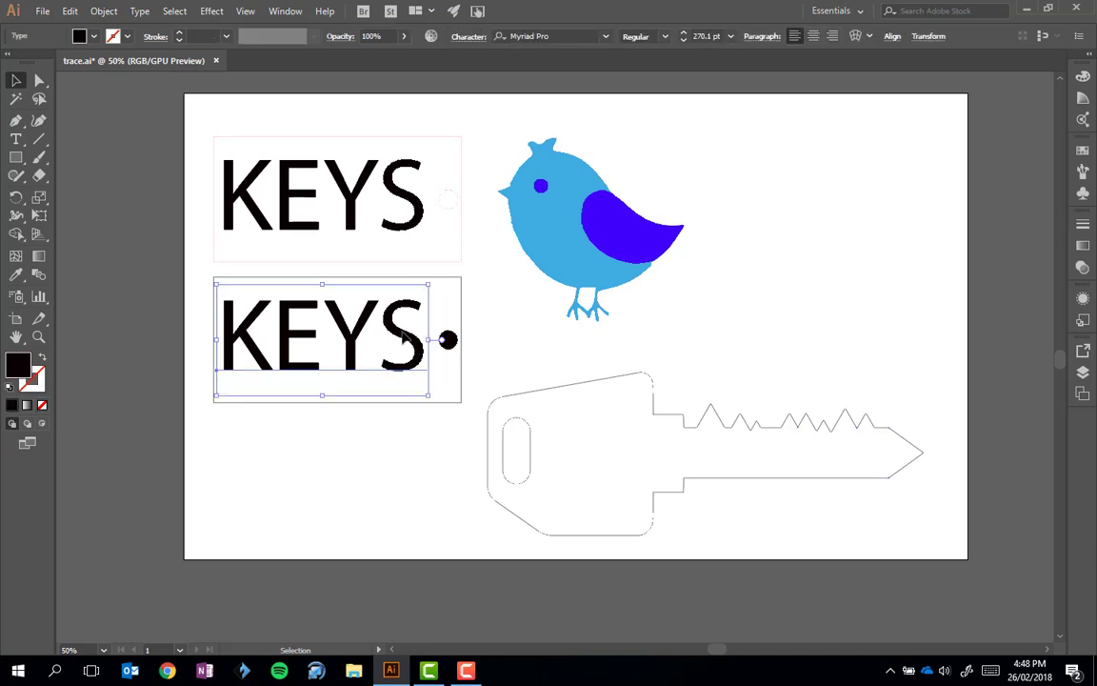
pyautogui.click(178, 113)
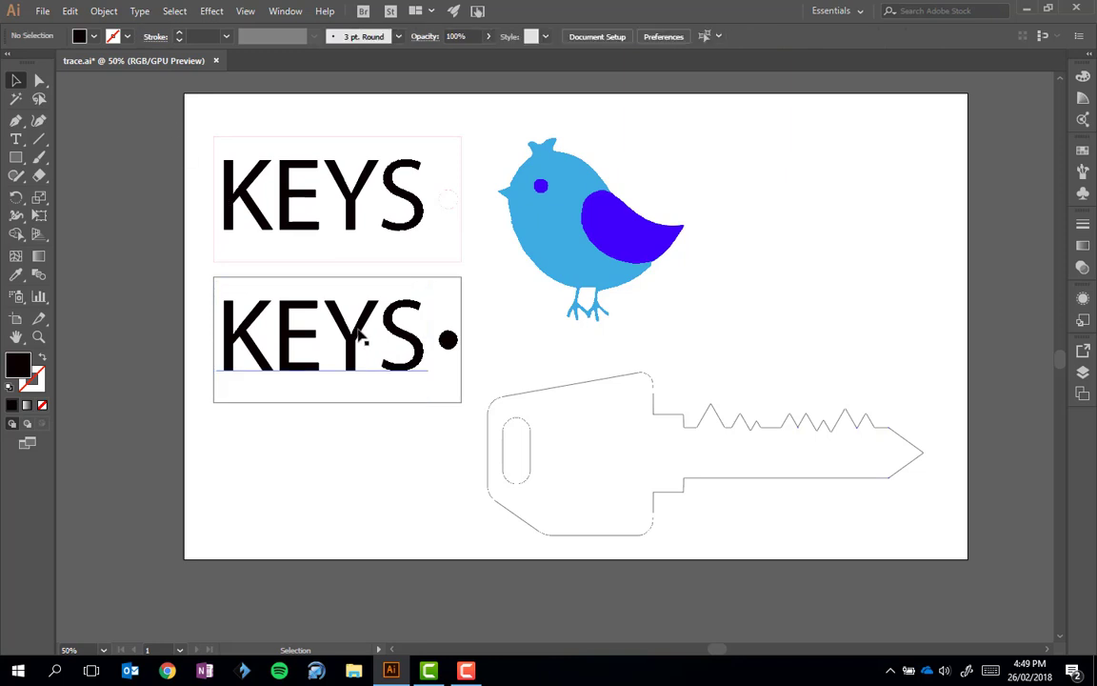
pyautogui.click(362, 336)
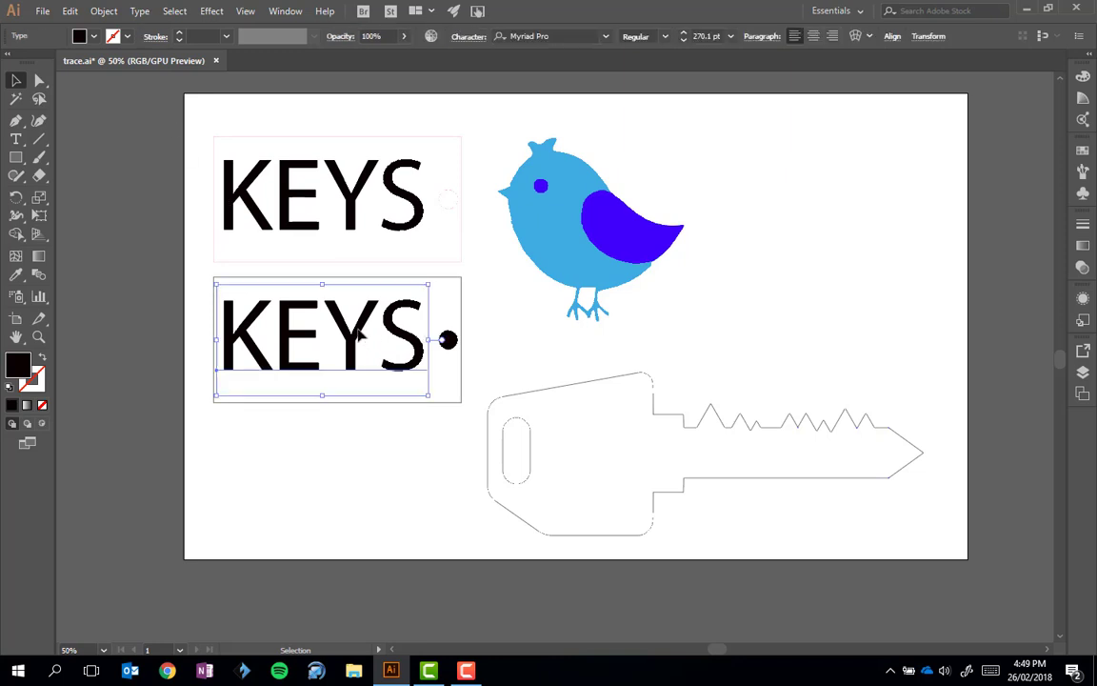
pyautogui.click(140, 12)
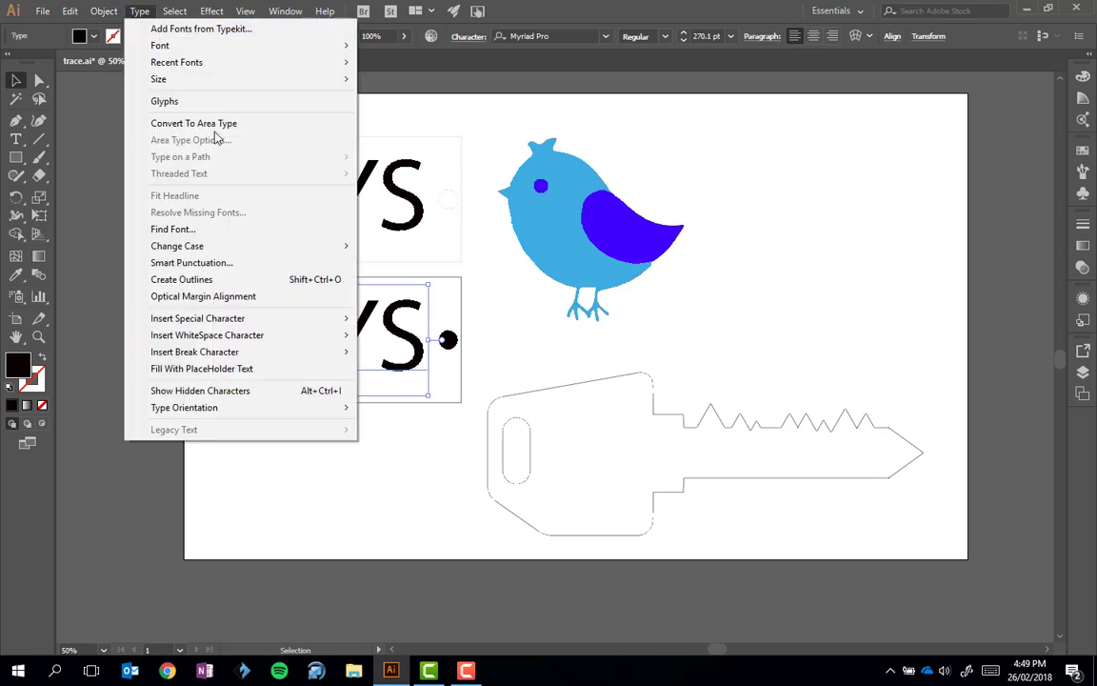
pyautogui.click(202, 279)
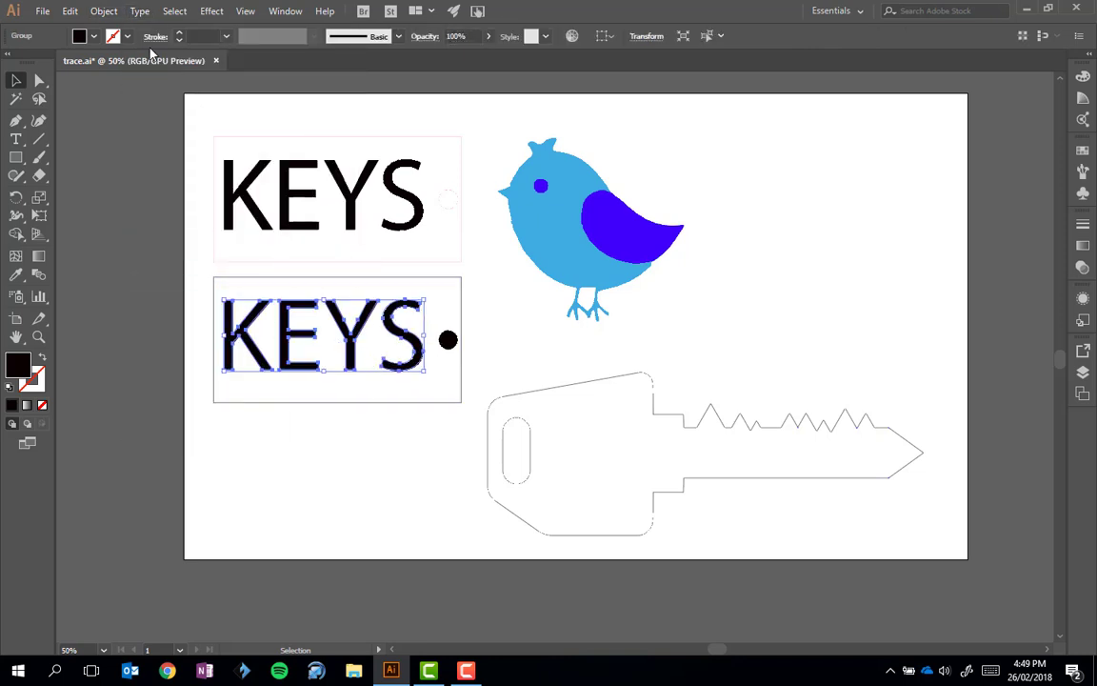
# Step: Remove the fill from the outlined lower KEYS letters and give them a red stroke
pyautogui.click(85, 36)
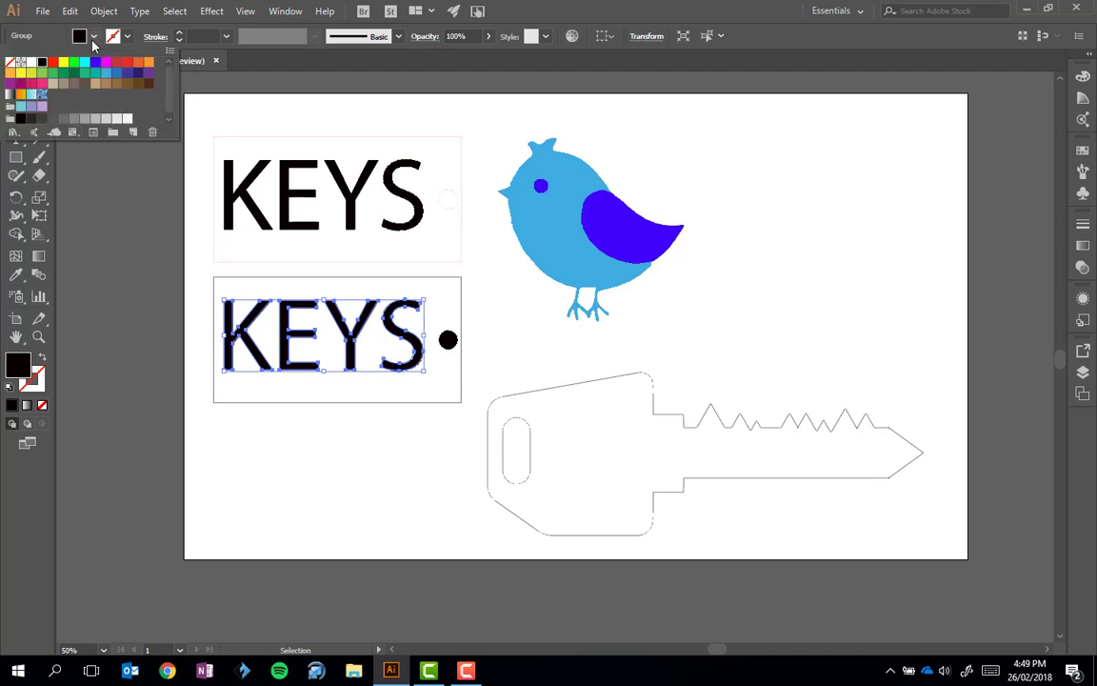
pyautogui.click(9, 63)
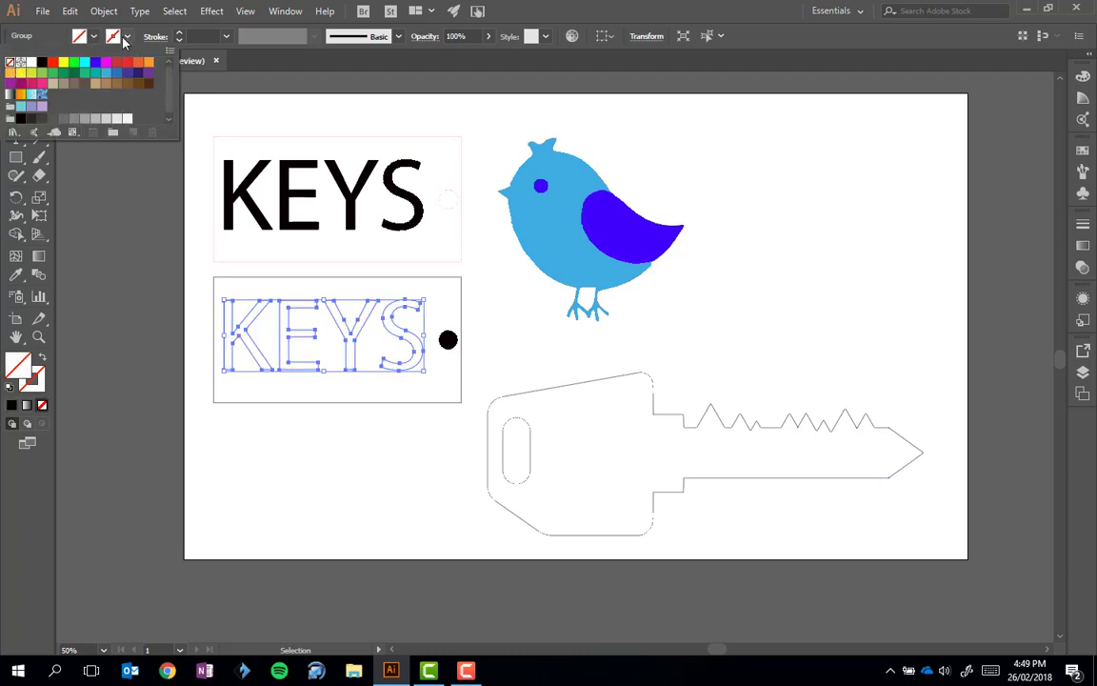
pyautogui.click(128, 38)
pyautogui.click(128, 38)
pyautogui.click(53, 62)
# Step: Set the stroke weight of the outlined KEYS letters to 0.001 pt and deselect them
pyautogui.click(192, 32)
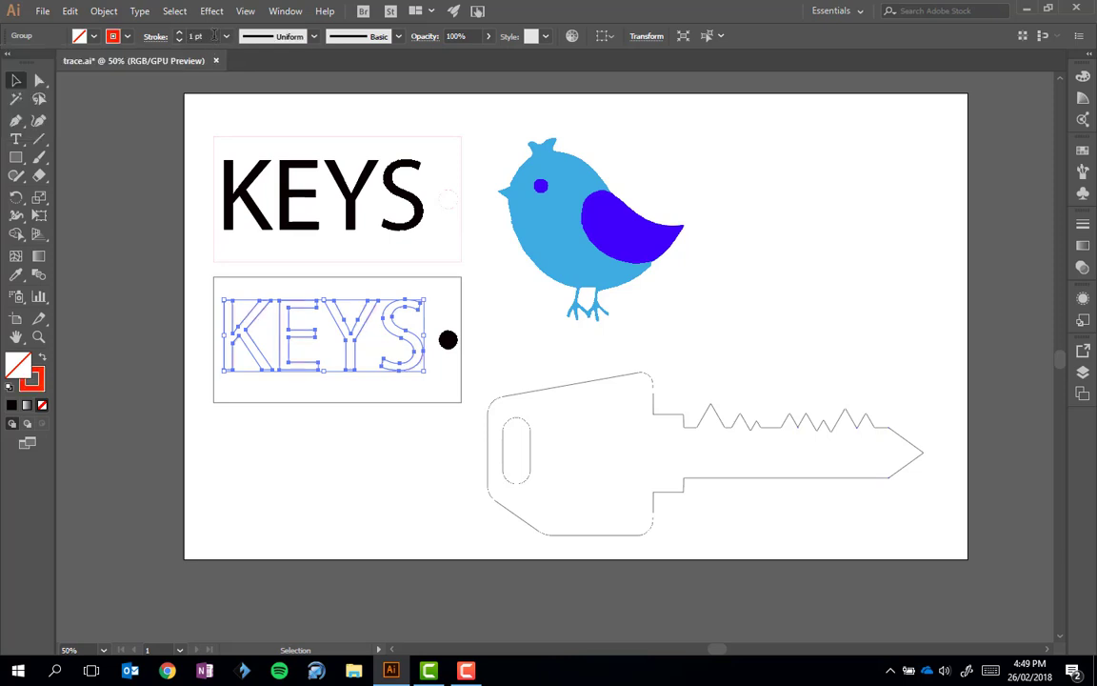
pyautogui.click(199, 37)
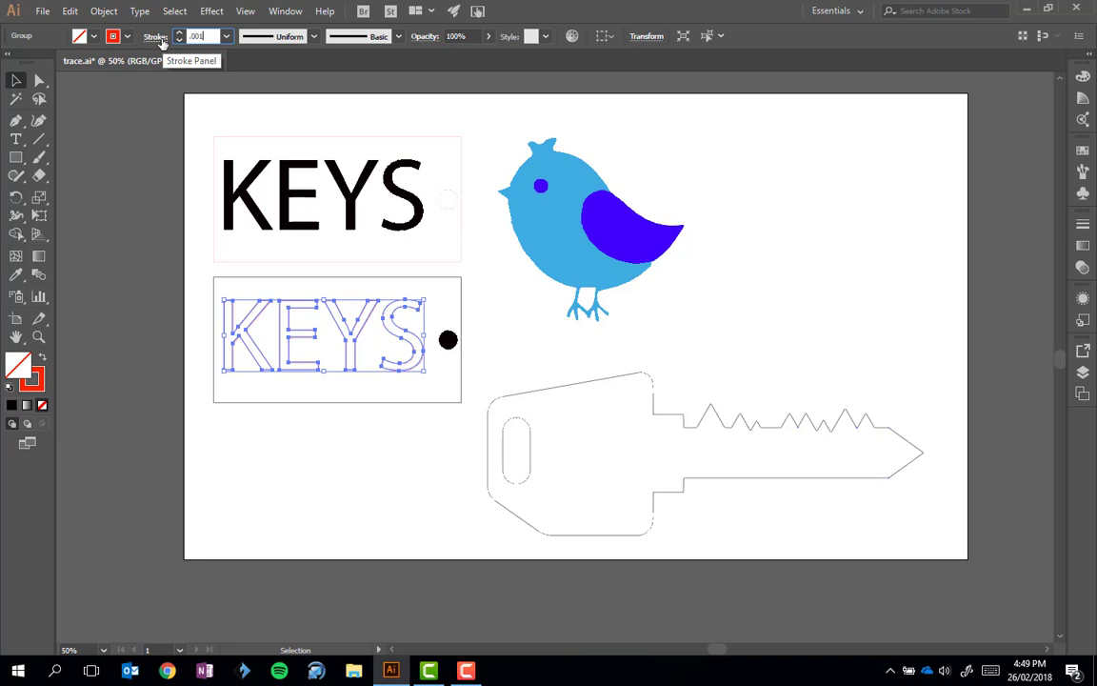
pyautogui.write('.001')
pyautogui.click(425, 472)
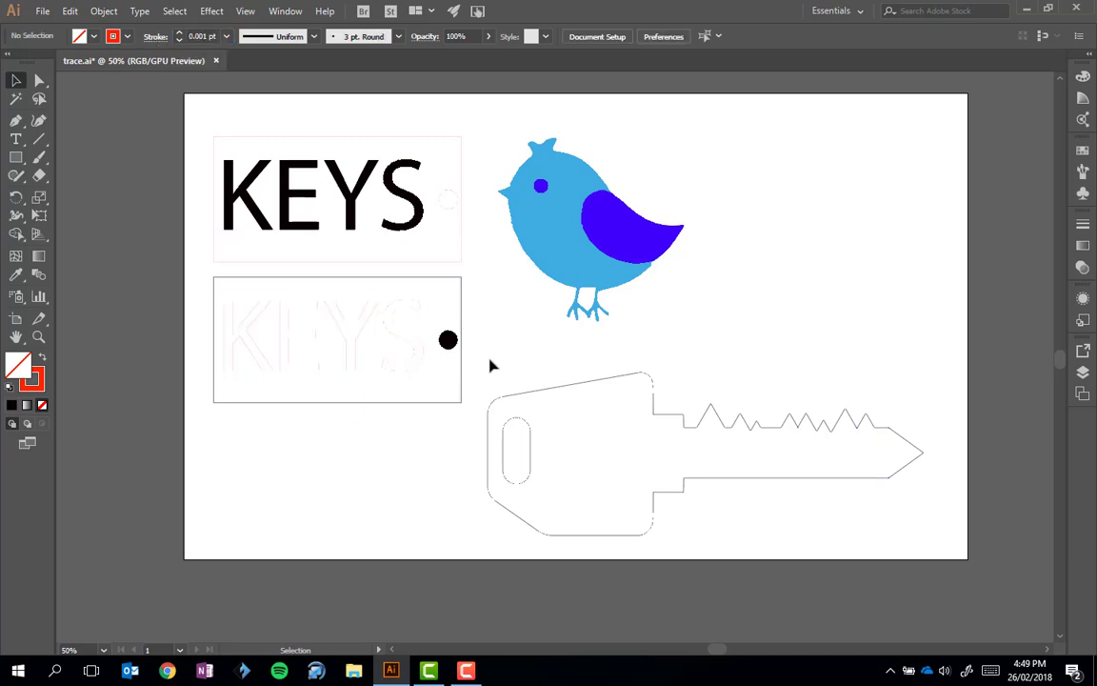
# Step: Remove the fill from the lower rectangle and its dot together, and give both a red stroke
pyautogui.click(434, 312)
pyautogui.click(93, 38)
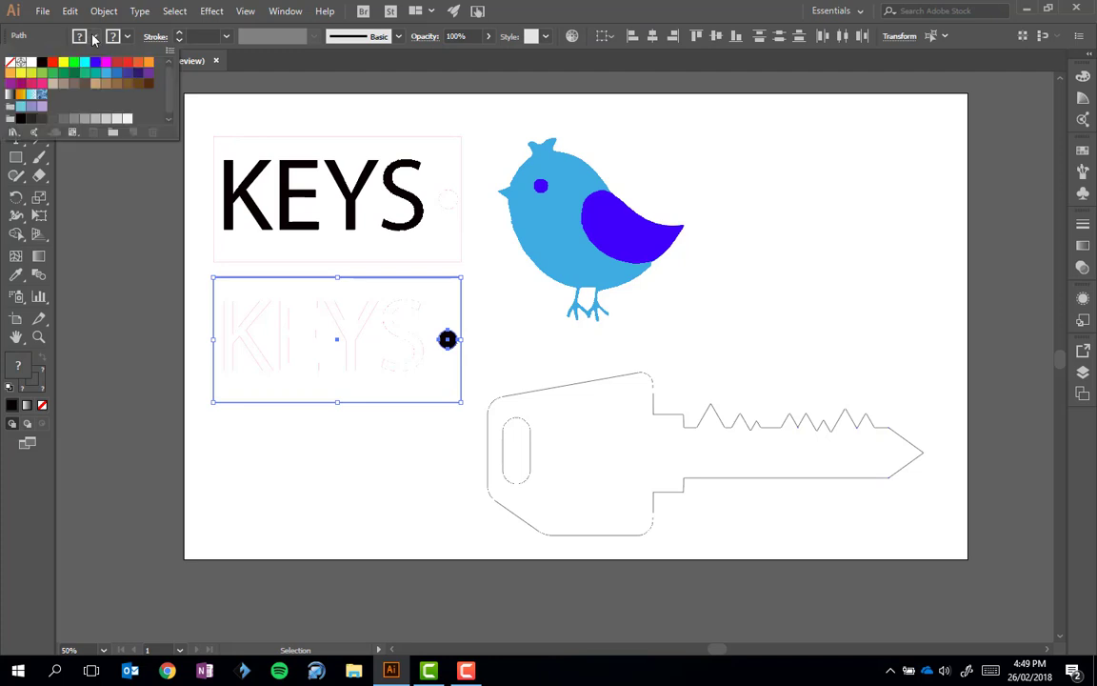
pyautogui.click(10, 62)
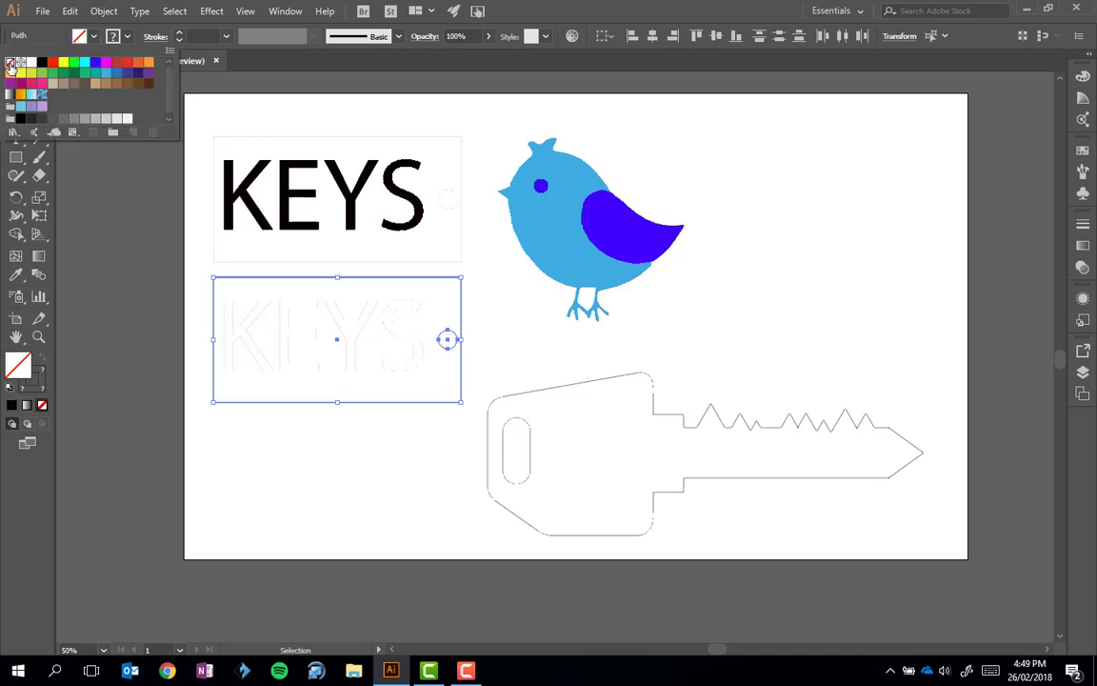
pyautogui.click(127, 38)
pyautogui.click(128, 38)
pyautogui.click(53, 63)
pyautogui.click(54, 63)
# Step: Set the stroke weight of the lower rectangle and dot to 0.001 pt and deselect them
pyautogui.click(197, 36)
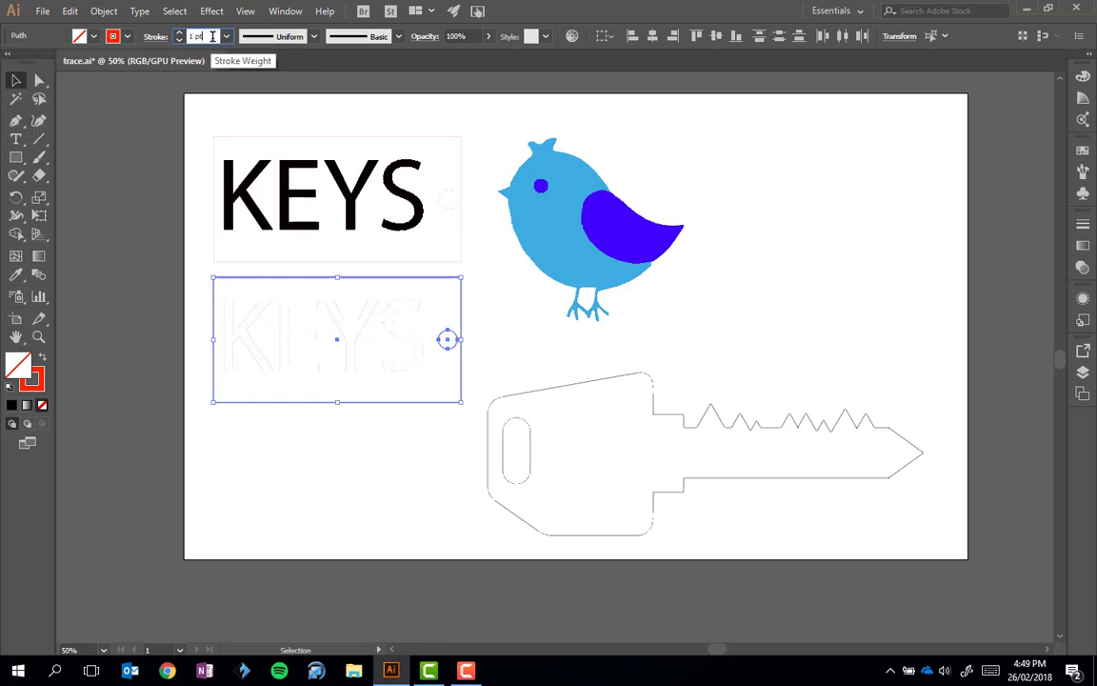
pyautogui.write('3')
pyautogui.press('Return')
pyautogui.click(401, 390)
pyautogui.hscroll(-2, 401, 392)
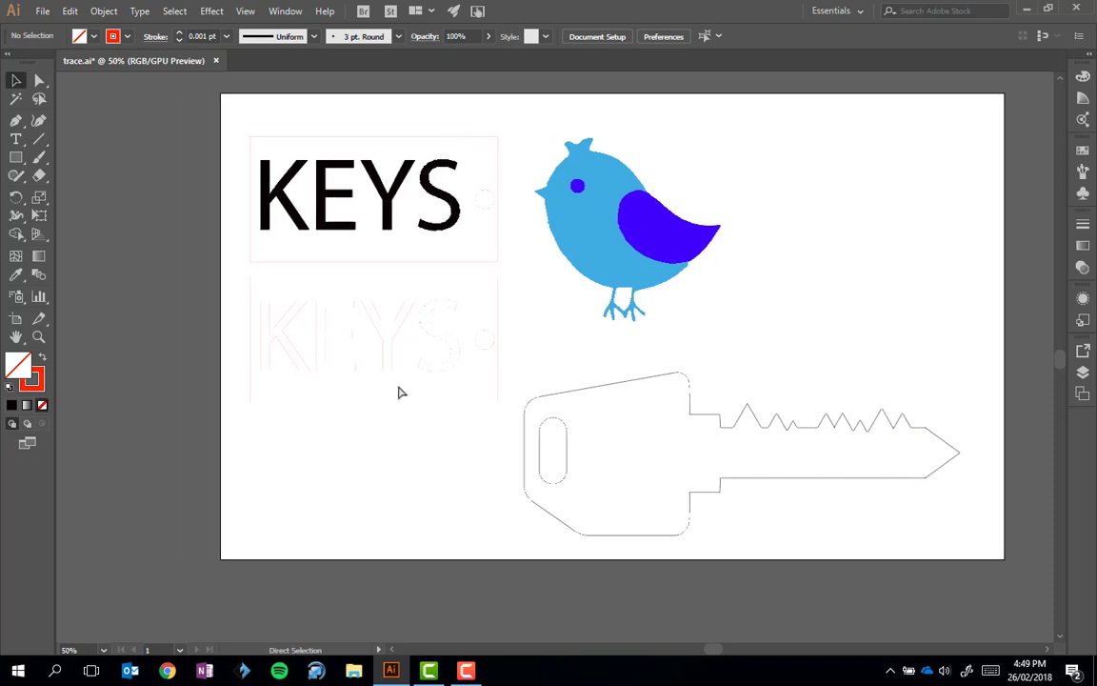
pyautogui.scroll(2, 401, 392)
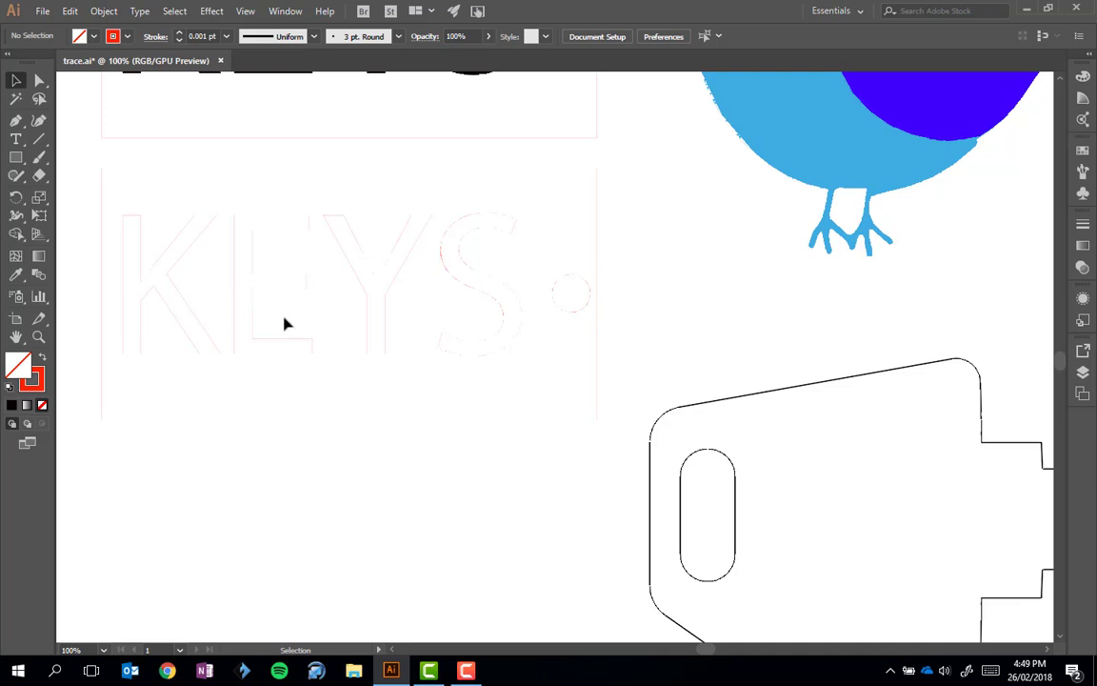
pyautogui.scroll(-2, 553, 262)
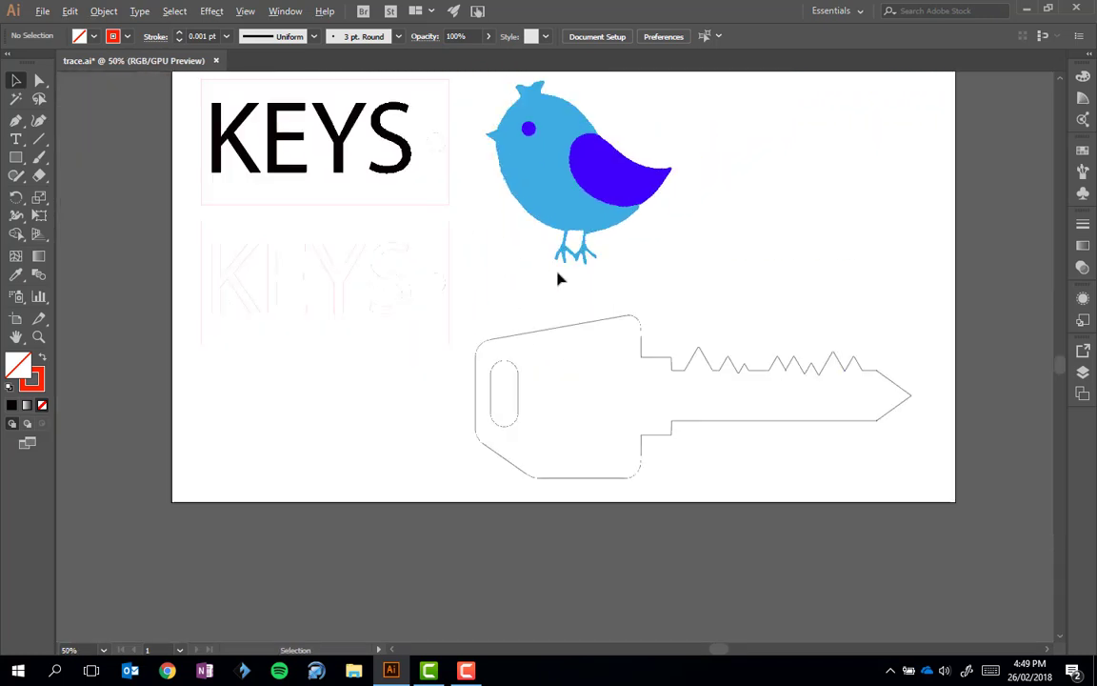
# Step: Give the key outline and the slot inside its head a red stroke with a weight of 0.001 pt
pyautogui.scroll(1, 629, 355)
pyautogui.click(640, 388)
pyautogui.click(669, 380)
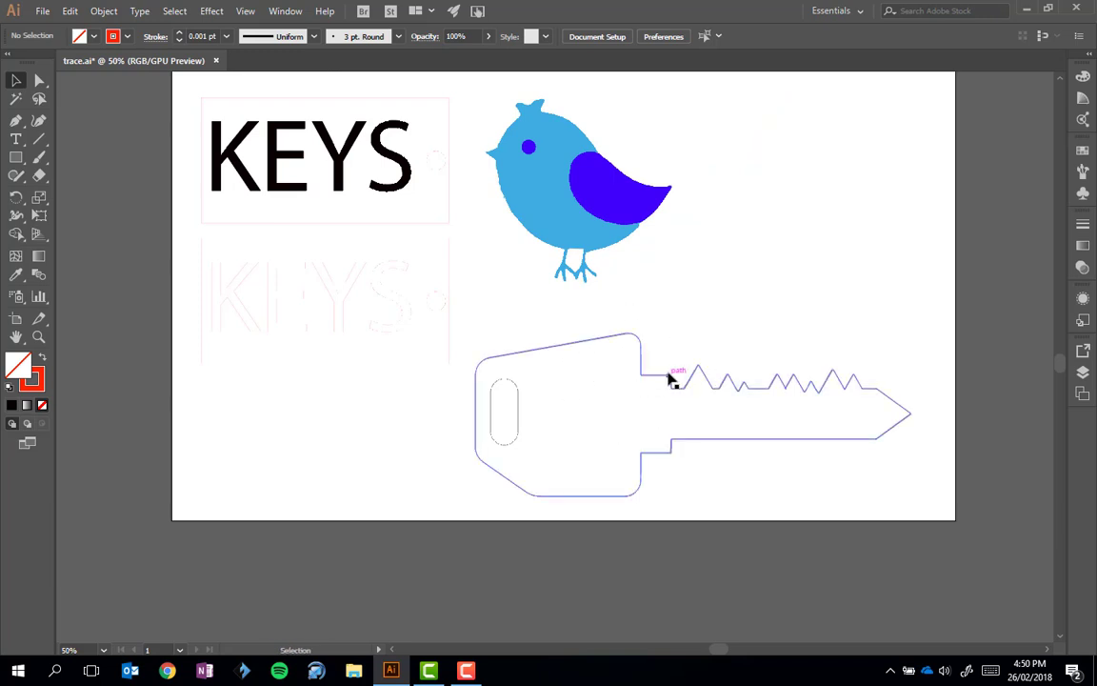
pyautogui.click(667, 380)
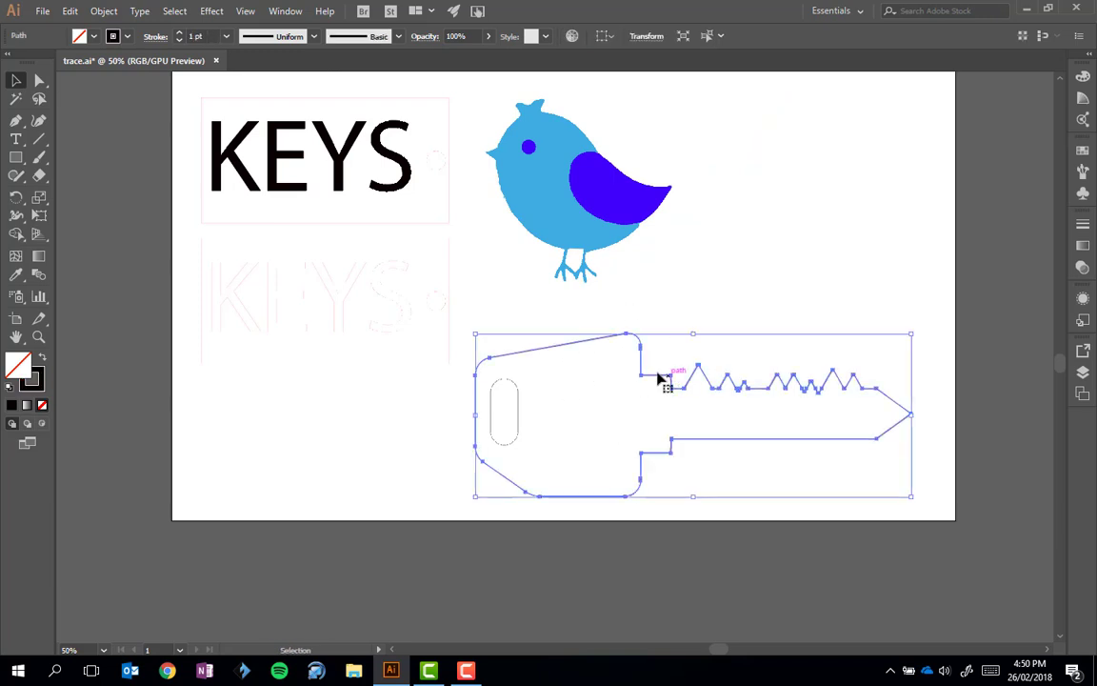
pyautogui.keyDown('shift'); pyautogui.click(522, 419); pyautogui.keyUp('shift')
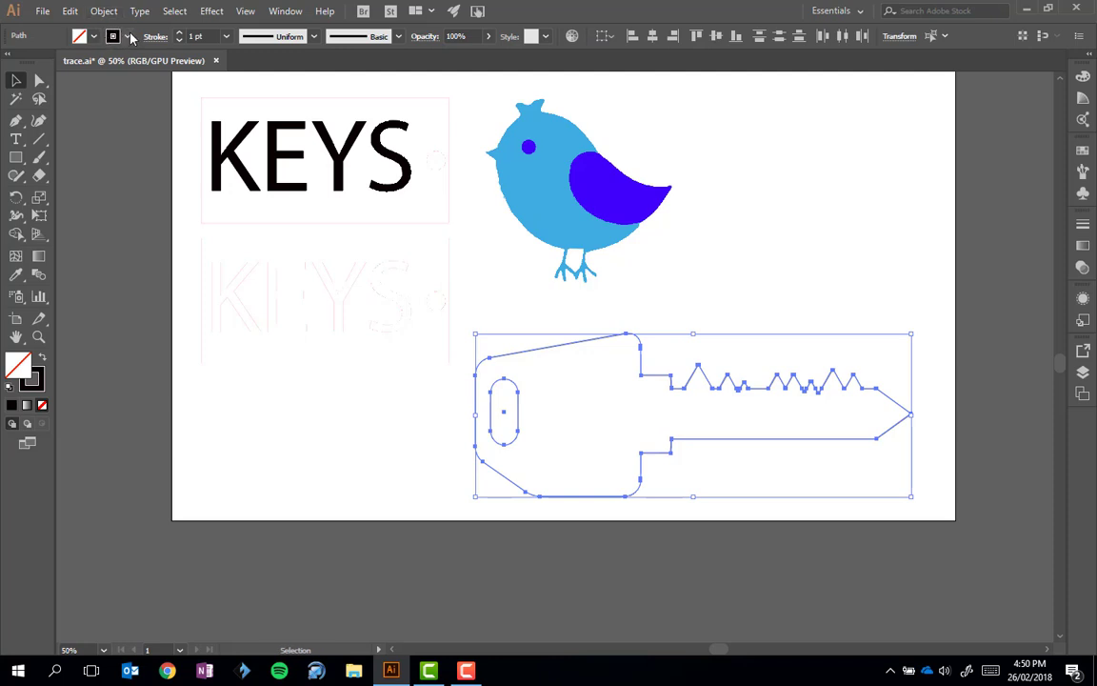
pyautogui.click(129, 37)
pyautogui.click(58, 62)
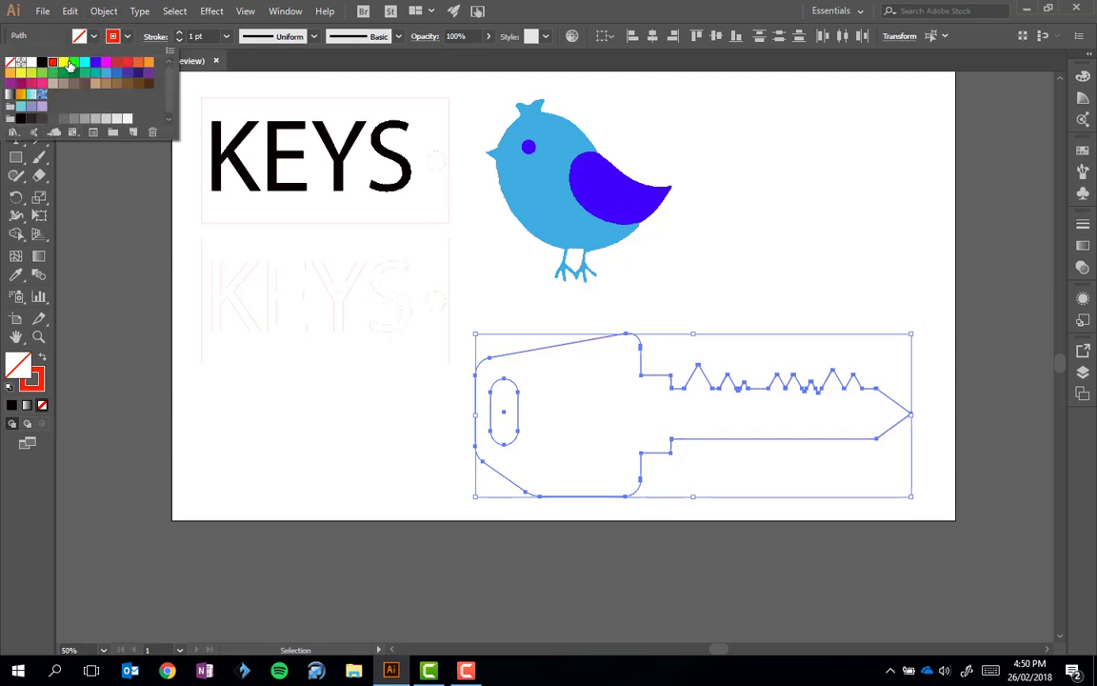
pyautogui.click(180, 34)
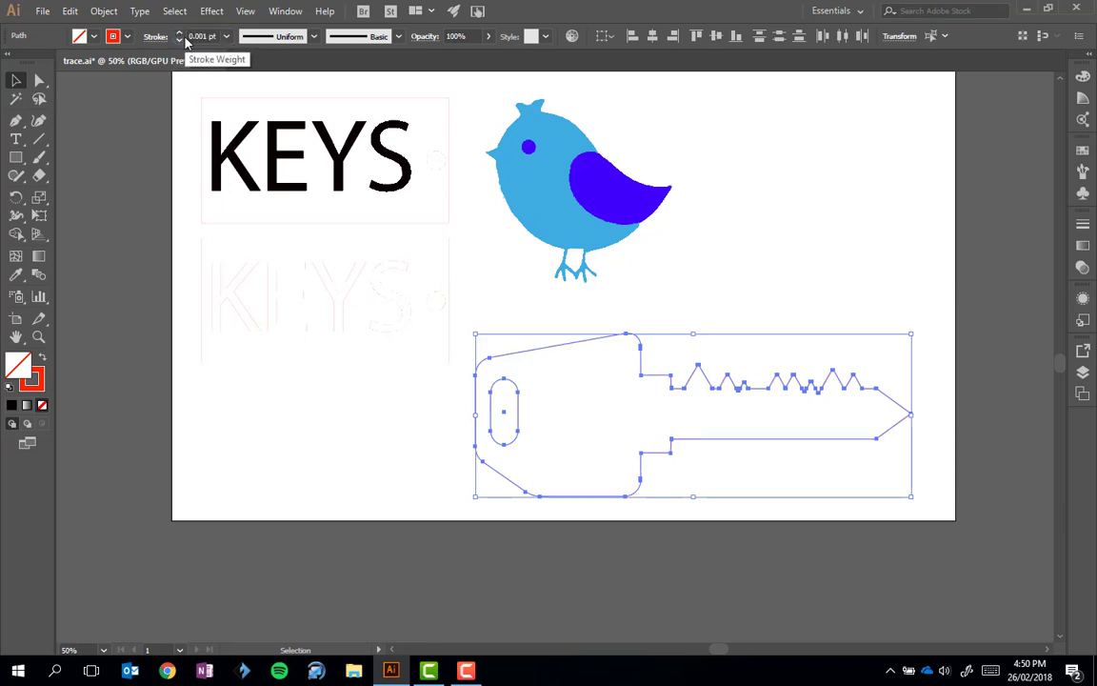
# Step: Deselect the key, try moving the bird's wing off its body, and undo the move
pyautogui.click(652, 452)
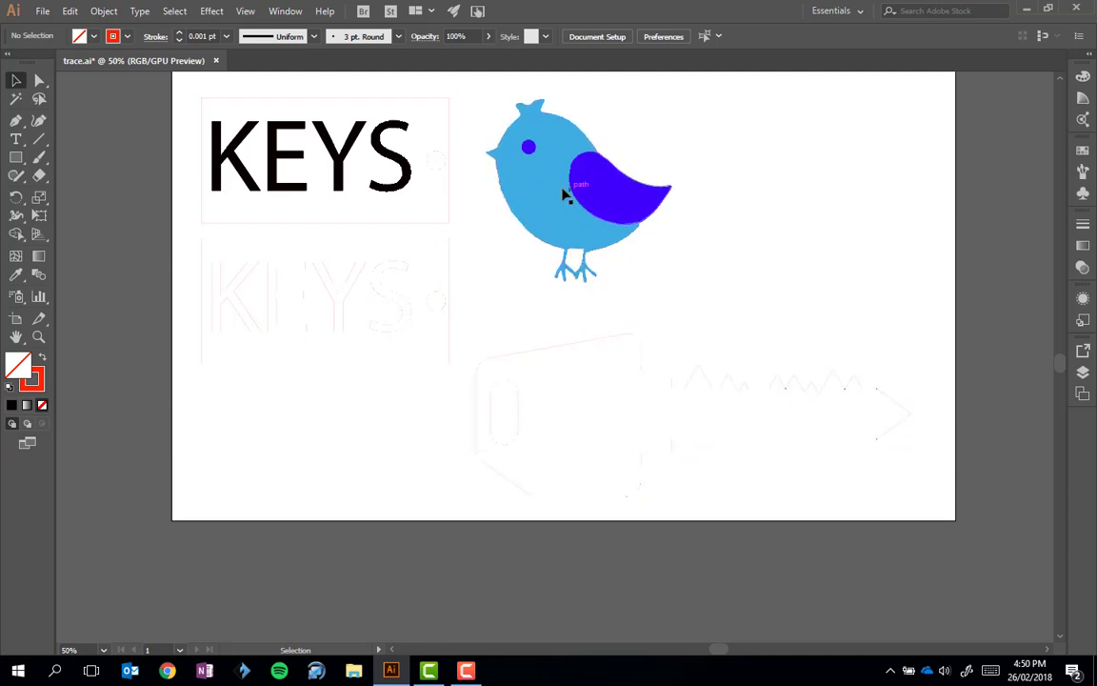
pyautogui.moveTo(606, 189); pyautogui.dragTo(732, 164)
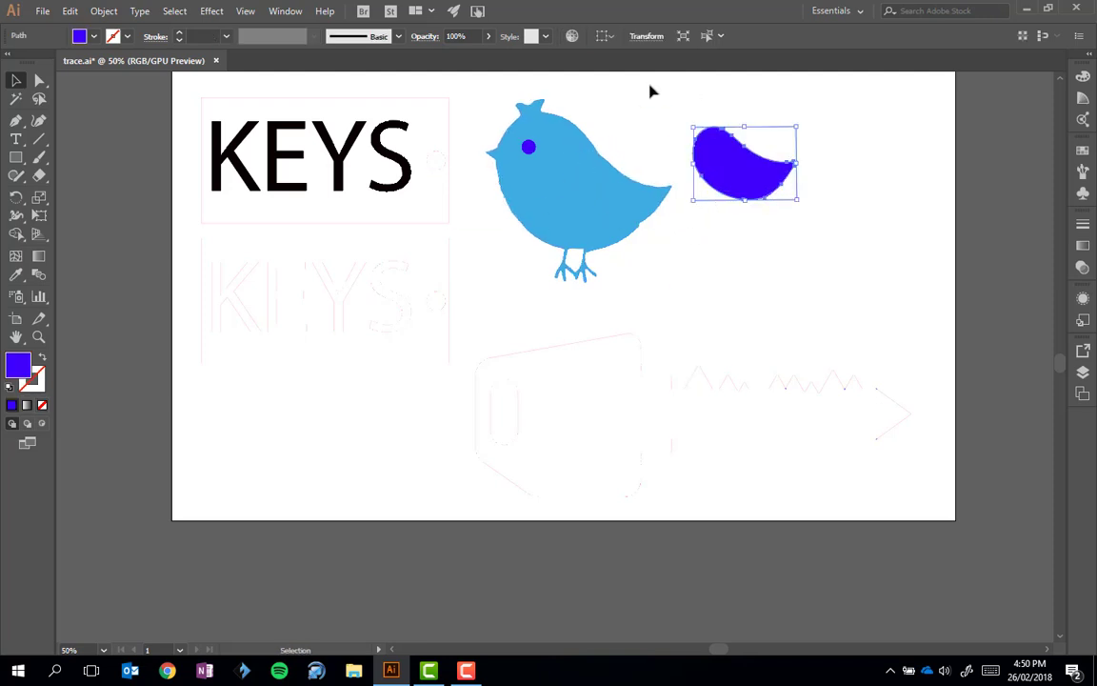
pyautogui.hotkey('ctrl', 'z')
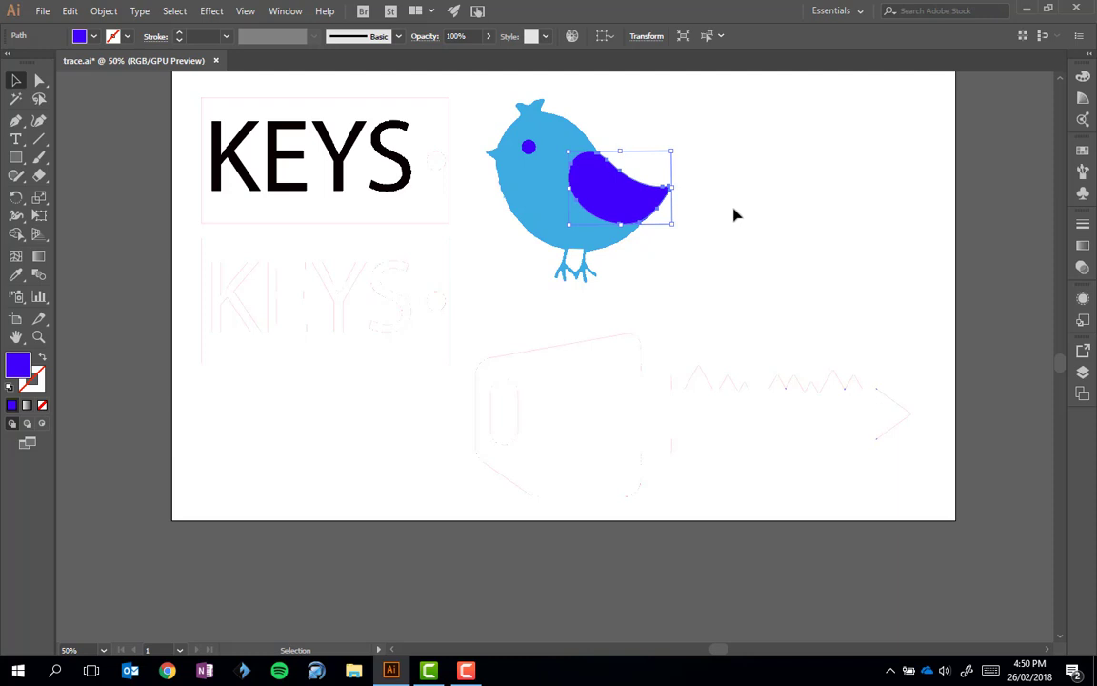
# Step: Remove the fill from the bird's body and give it a red stroke
pyautogui.click(539, 186)
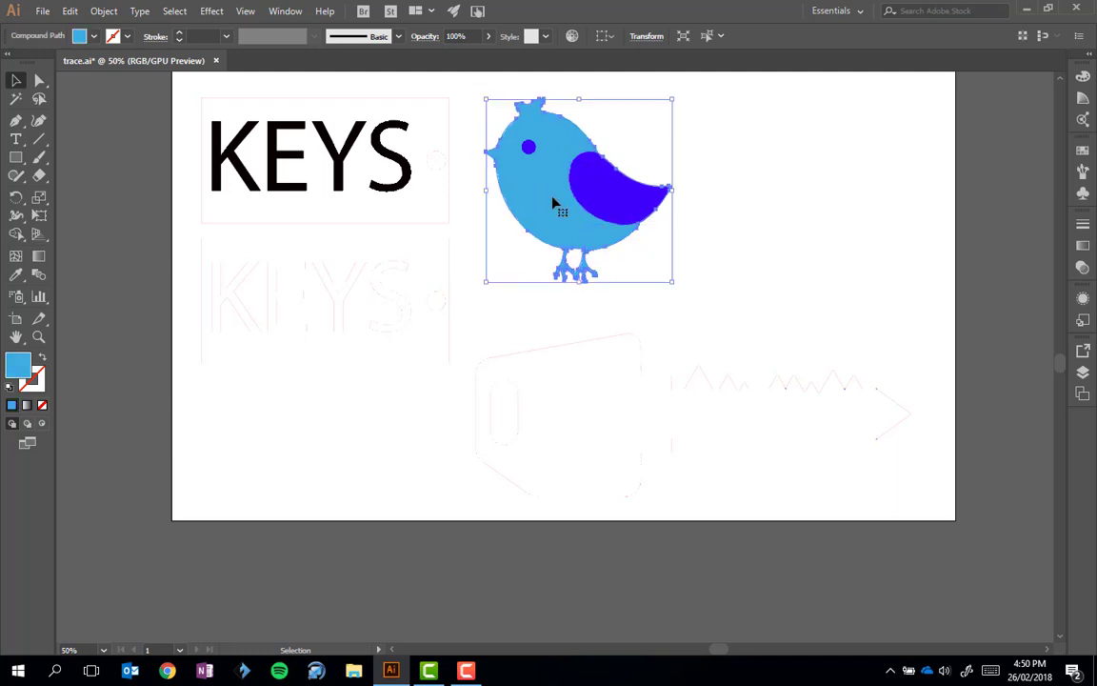
pyautogui.click(82, 36)
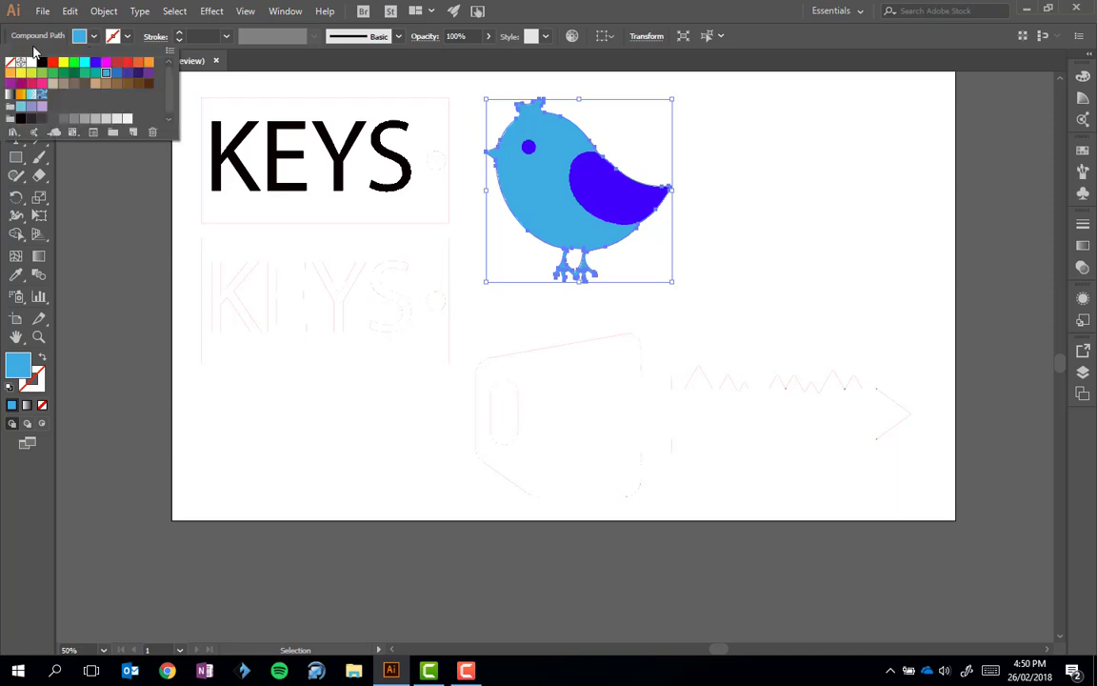
pyautogui.click(10, 63)
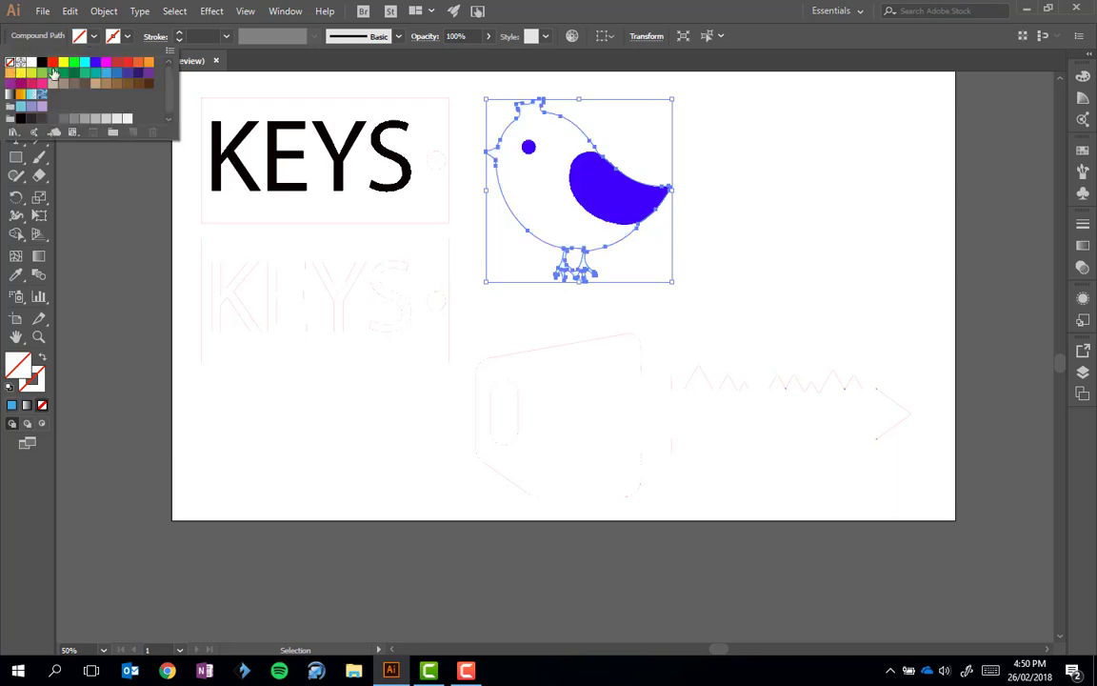
pyautogui.click(126, 36)
pyautogui.click(127, 37)
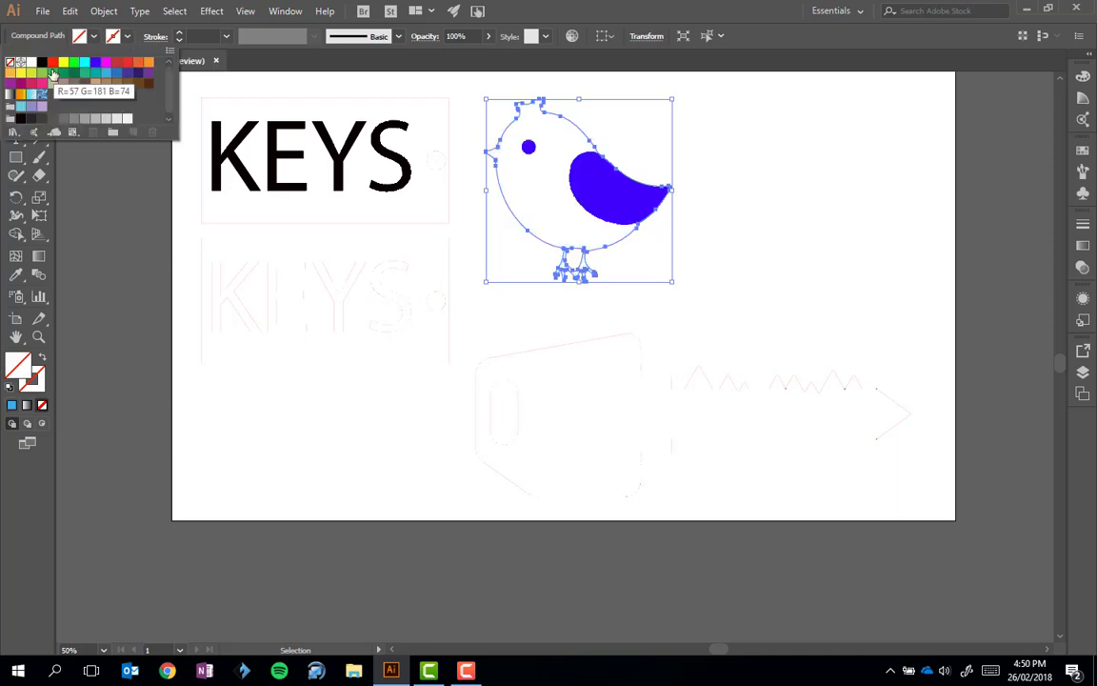
pyautogui.click(54, 63)
# Step: Set the stroke weight of the bird's body to 0.001 pt and deselect it
pyautogui.click(194, 36)
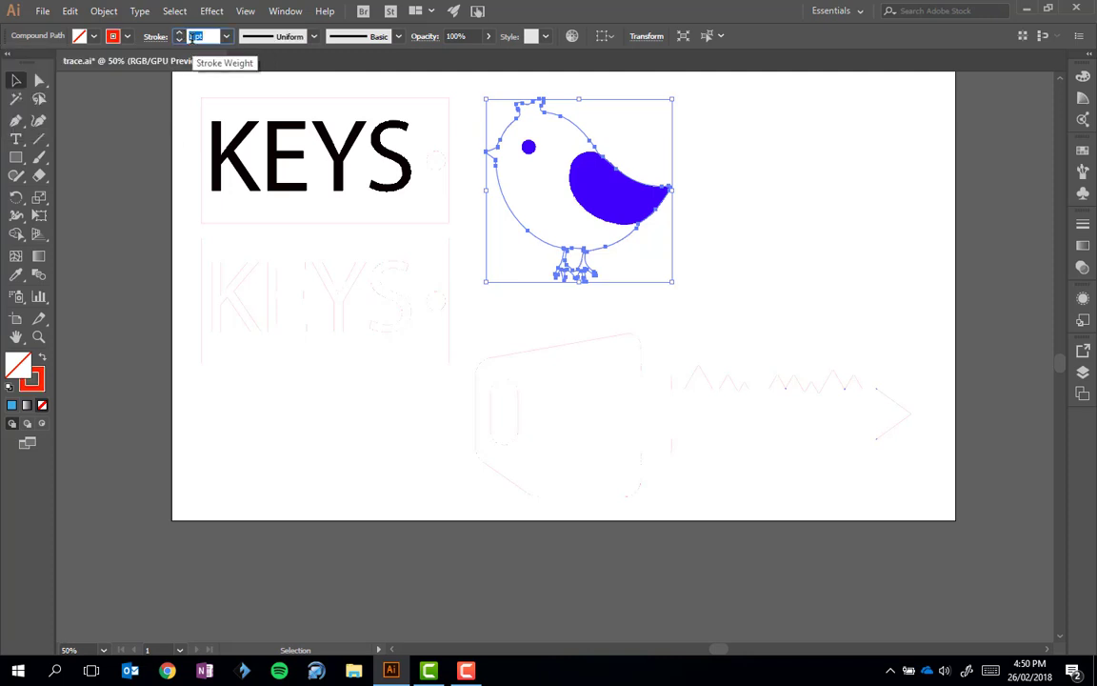
pyautogui.write('0.001')
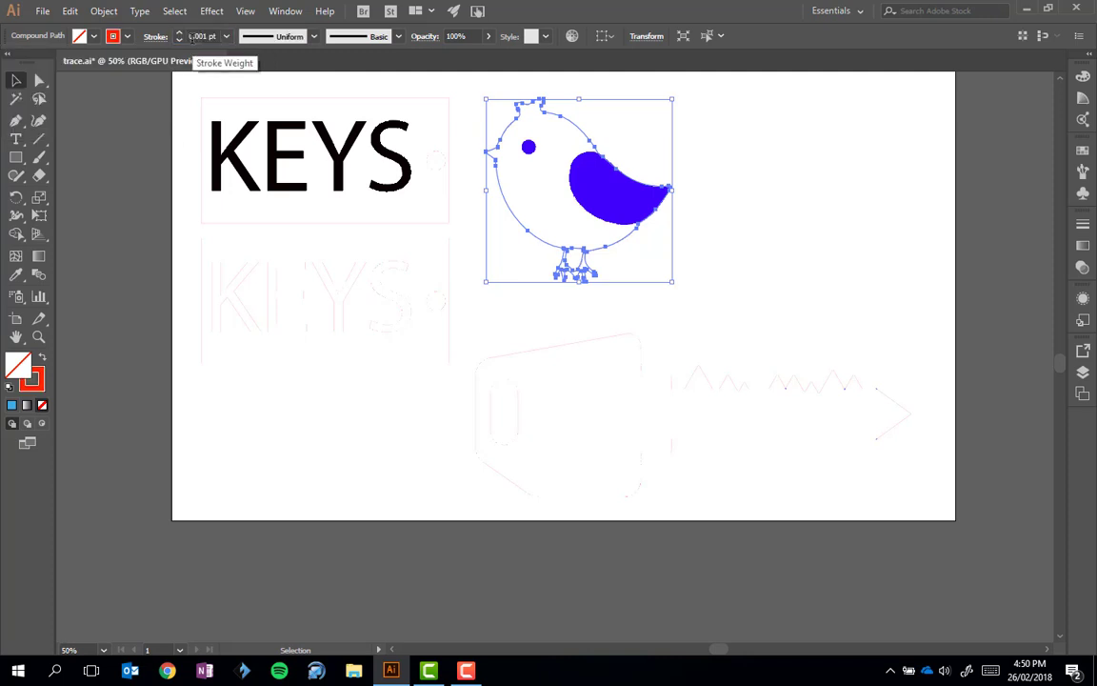
pyautogui.click(548, 171)
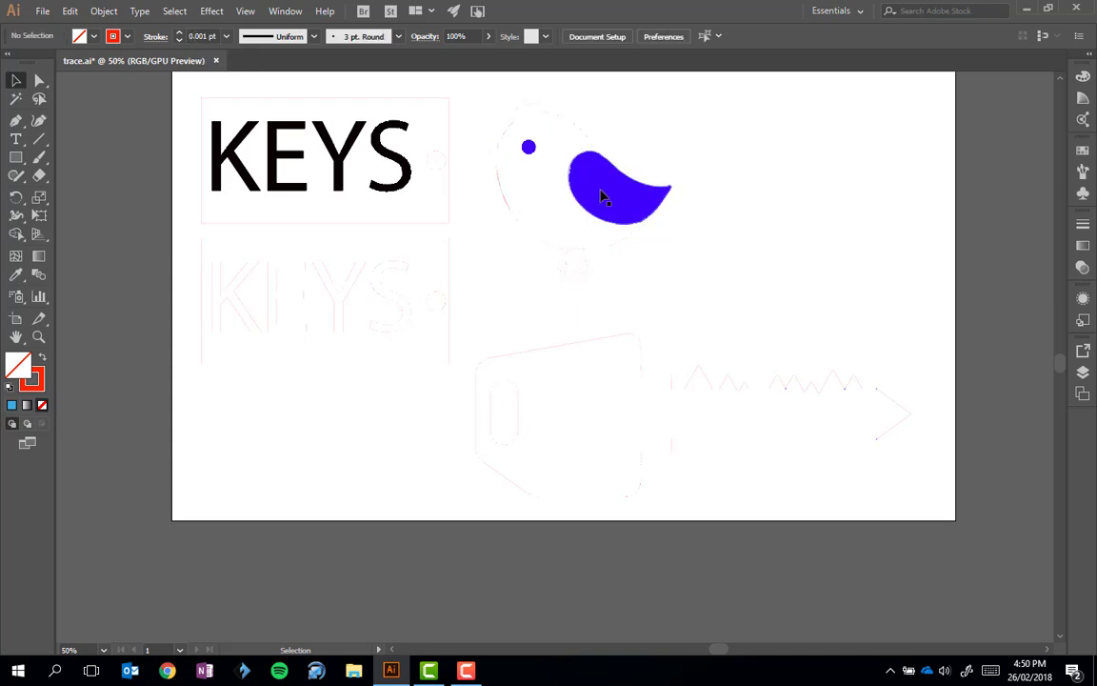
# Step: Turn the bird's wing into an unfilled outline with a black stroke and deselect it
pyautogui.scroll(2, 602, 194)
pyautogui.scroll(2, 605, 191)
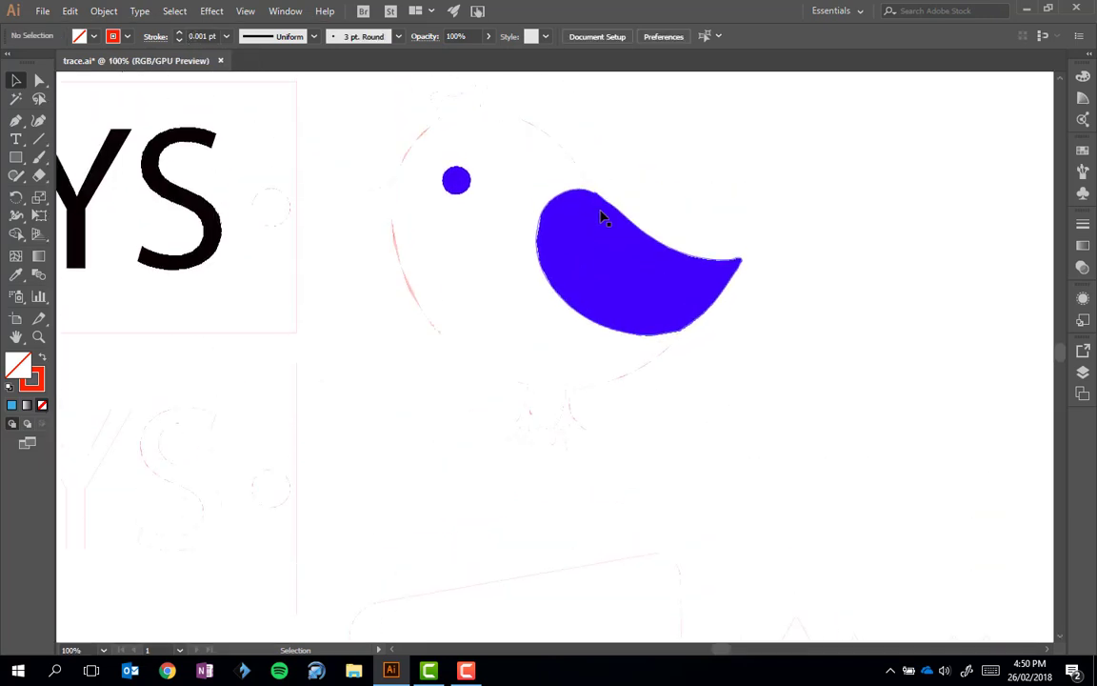
pyautogui.click(584, 330)
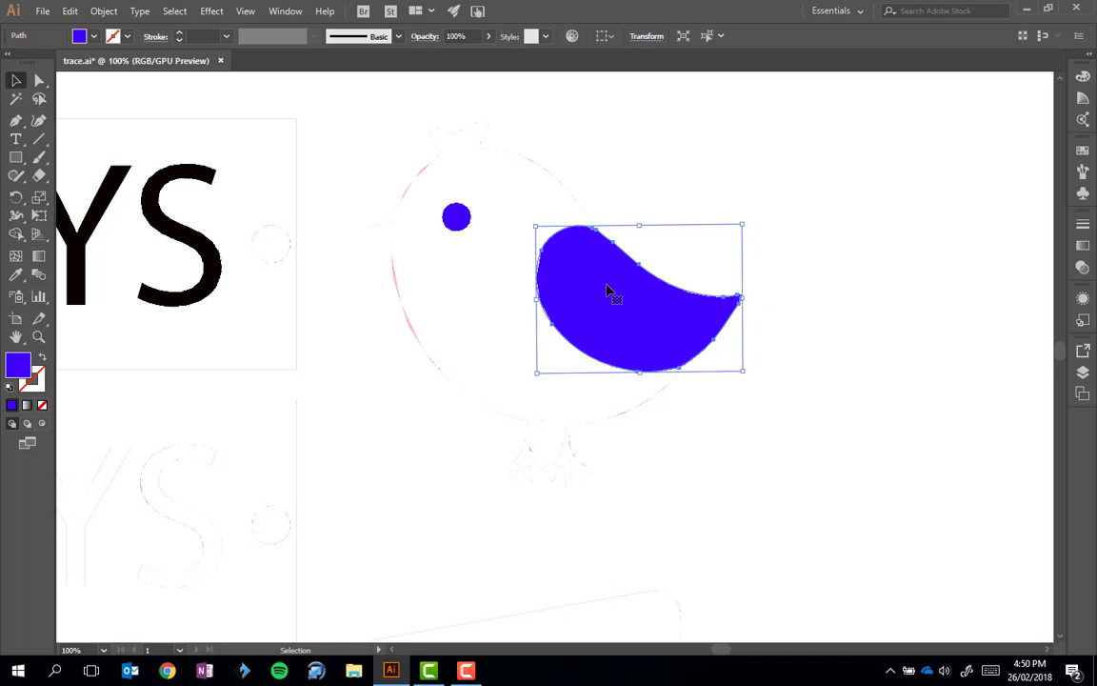
pyautogui.click(42, 359)
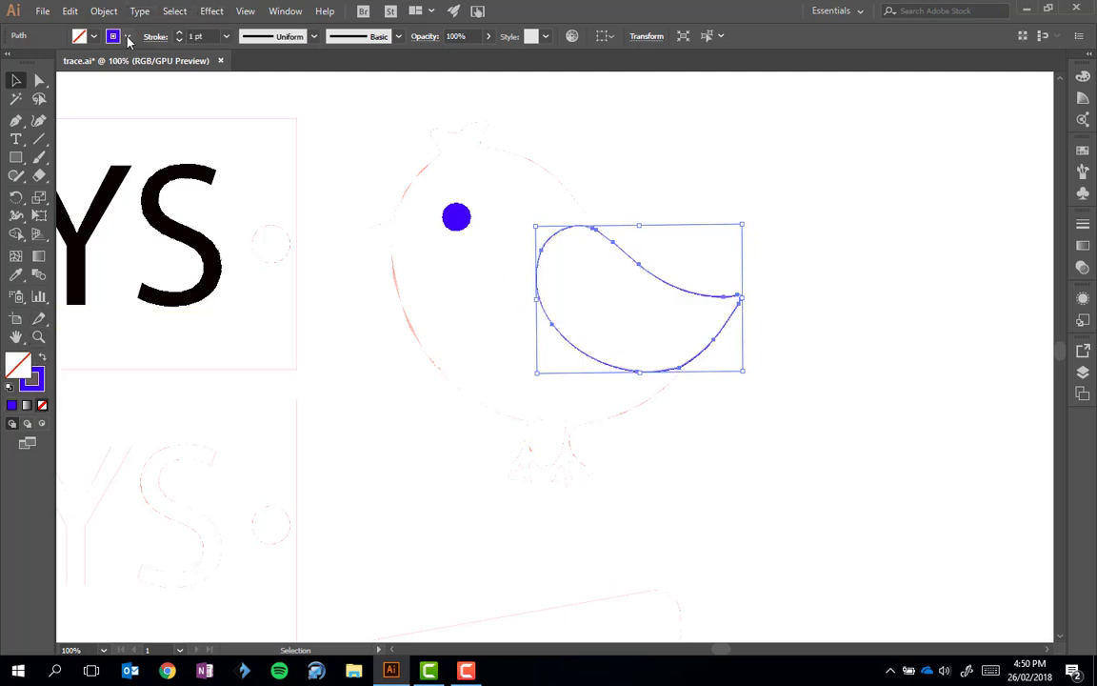
pyautogui.click(128, 38)
pyautogui.click(41, 63)
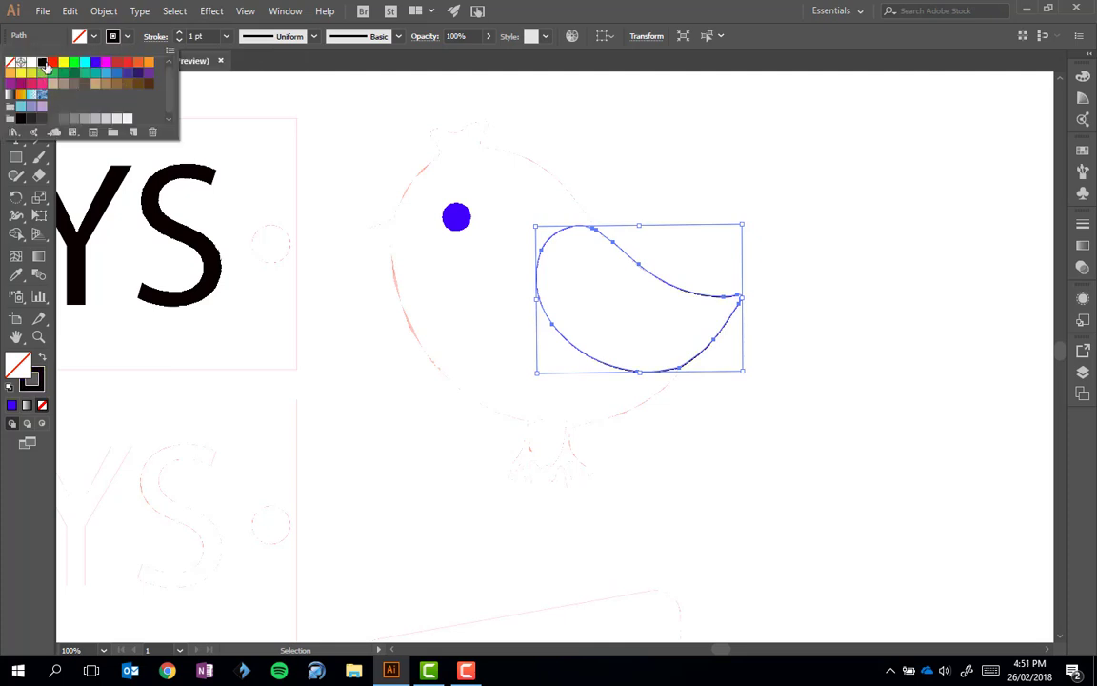
pyautogui.click(710, 180)
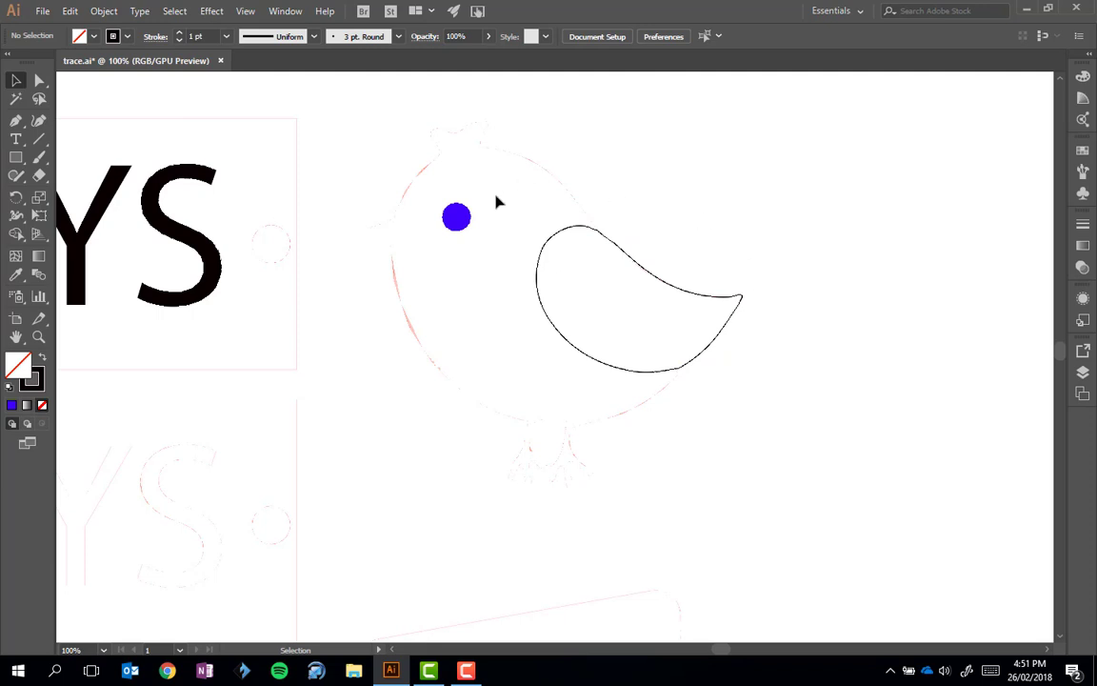
# Step: Give the bird's eye a black stroke, remove its fill, and deselect it
pyautogui.click(457, 219)
pyautogui.click(128, 38)
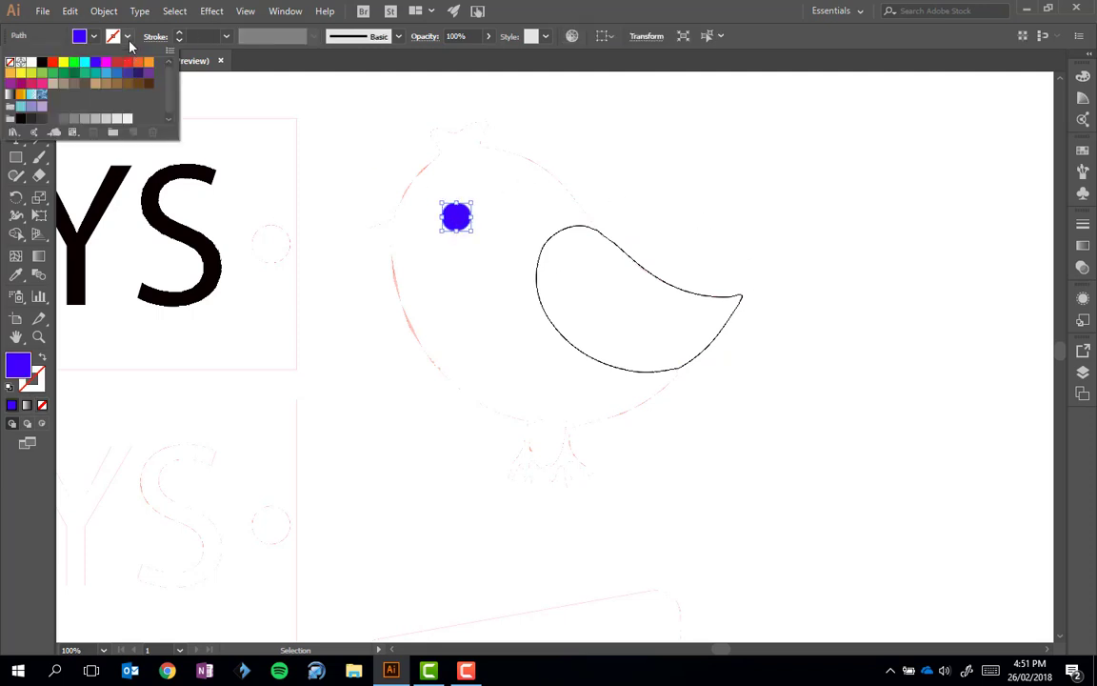
pyautogui.click(41, 63)
pyautogui.click(94, 37)
pyautogui.click(93, 37)
pyautogui.click(10, 62)
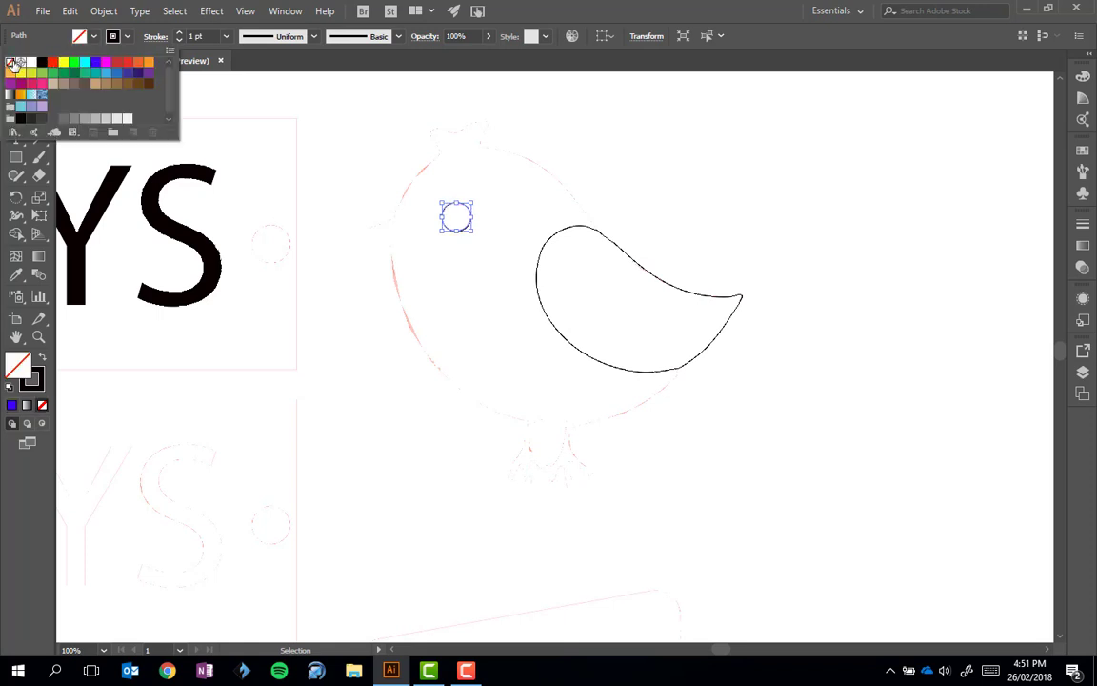
pyautogui.click(662, 143)
pyautogui.click(673, 202)
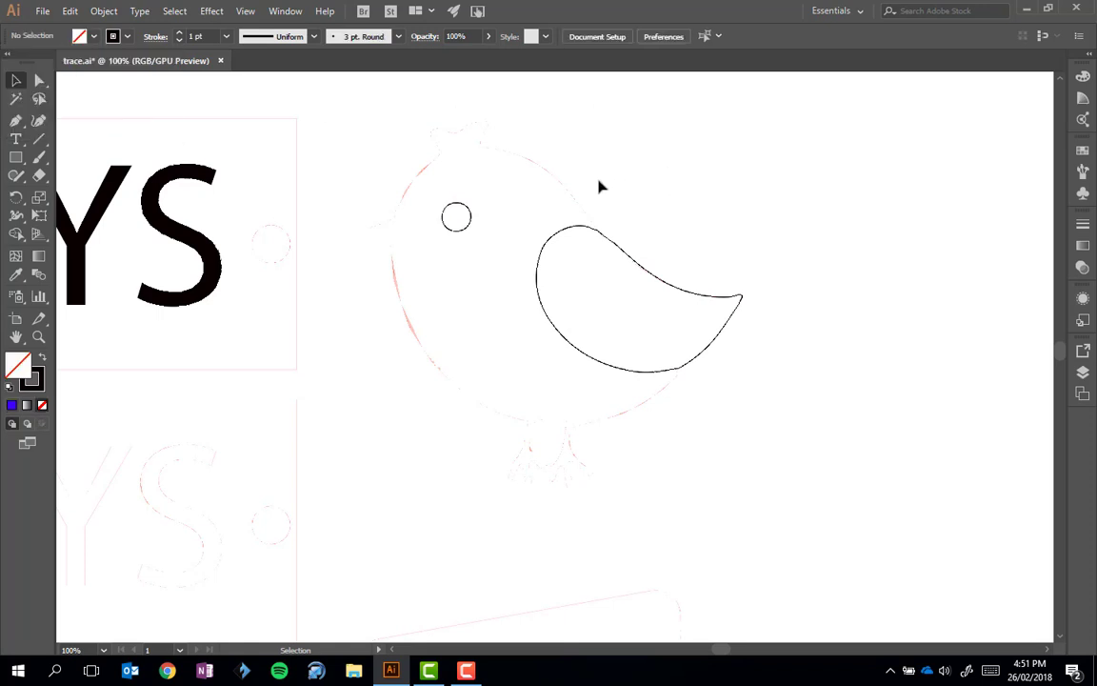
pyautogui.moveTo(348, 99)
pyautogui.mouseDown()
pyautogui.moveTo(480, 181)
pyautogui.moveTo(888, 543)
pyautogui.mouseUp()
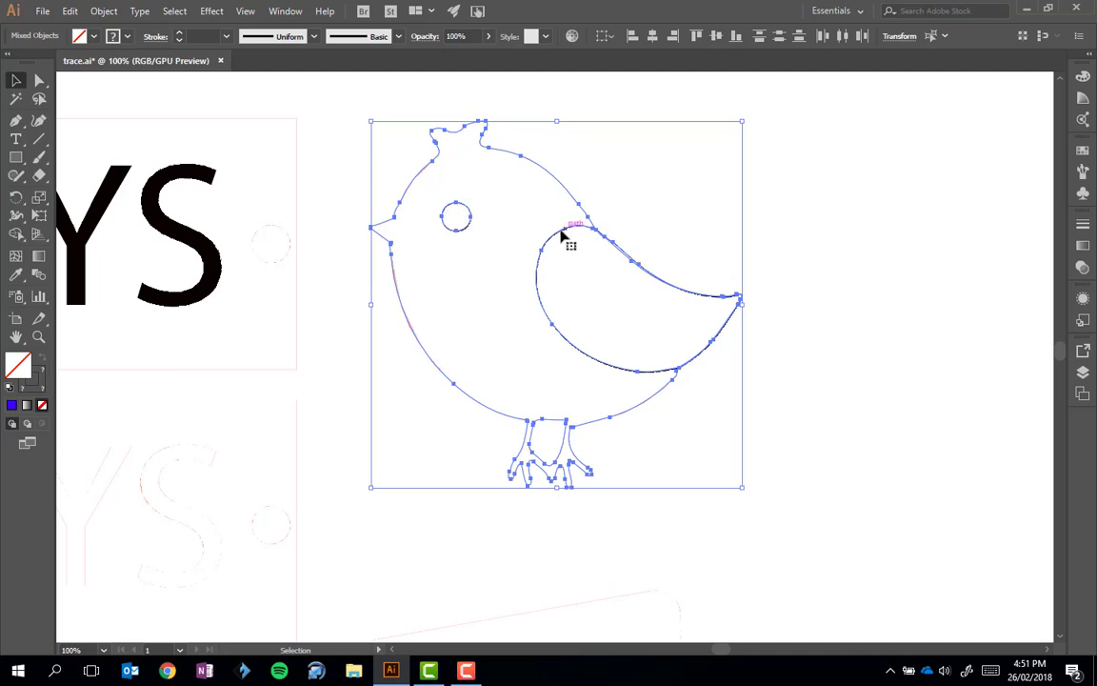
pyautogui.click(694, 215)
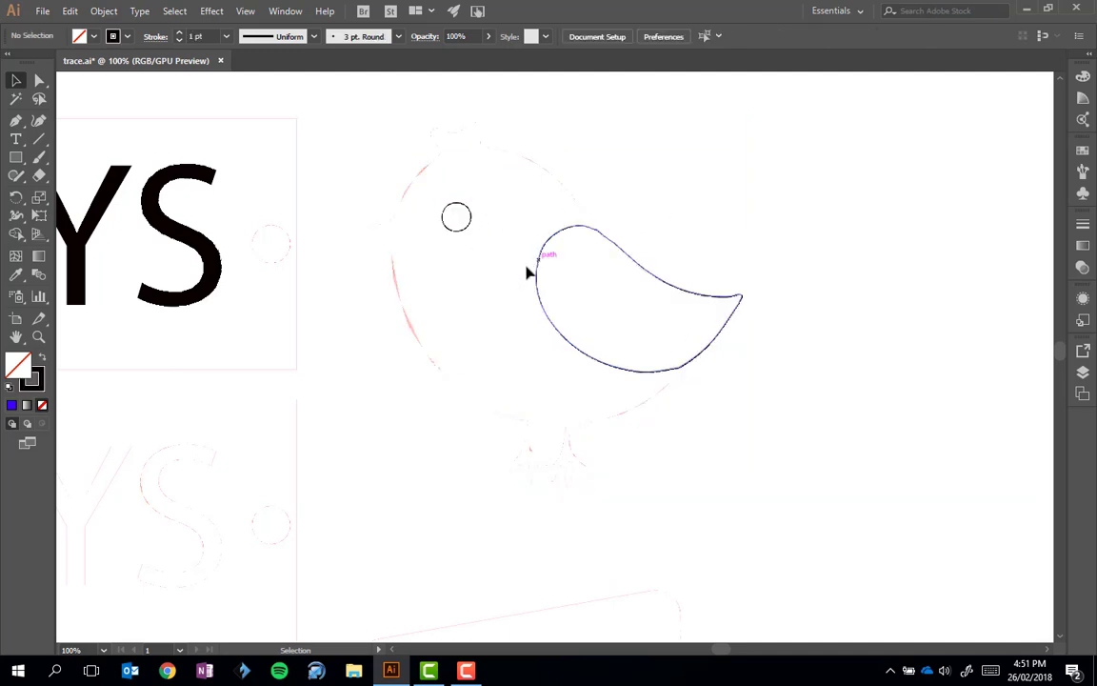